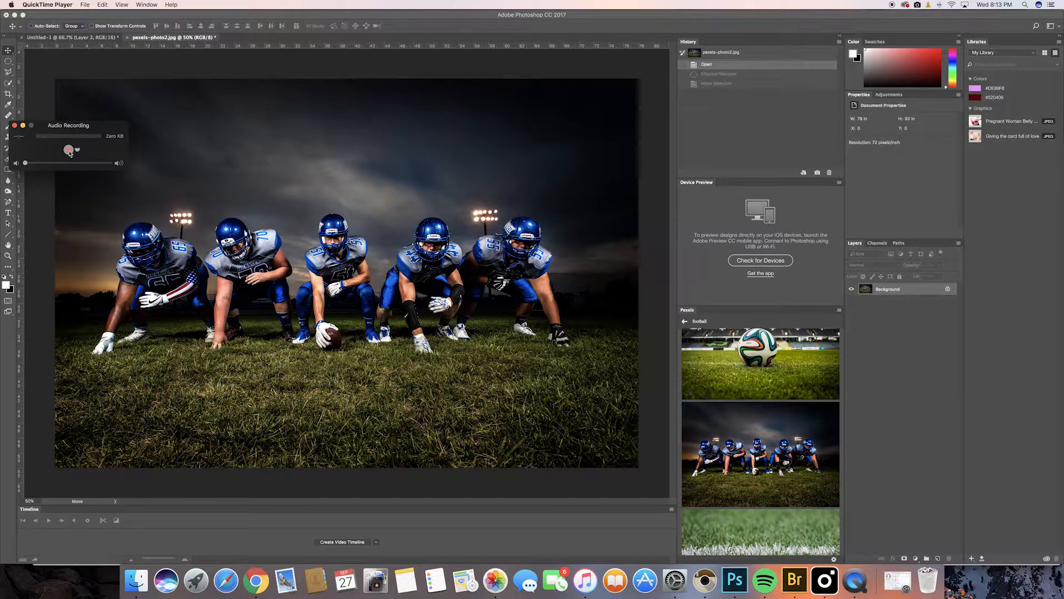
pyautogui.click(70, 150)
pyautogui.click(23, 126)
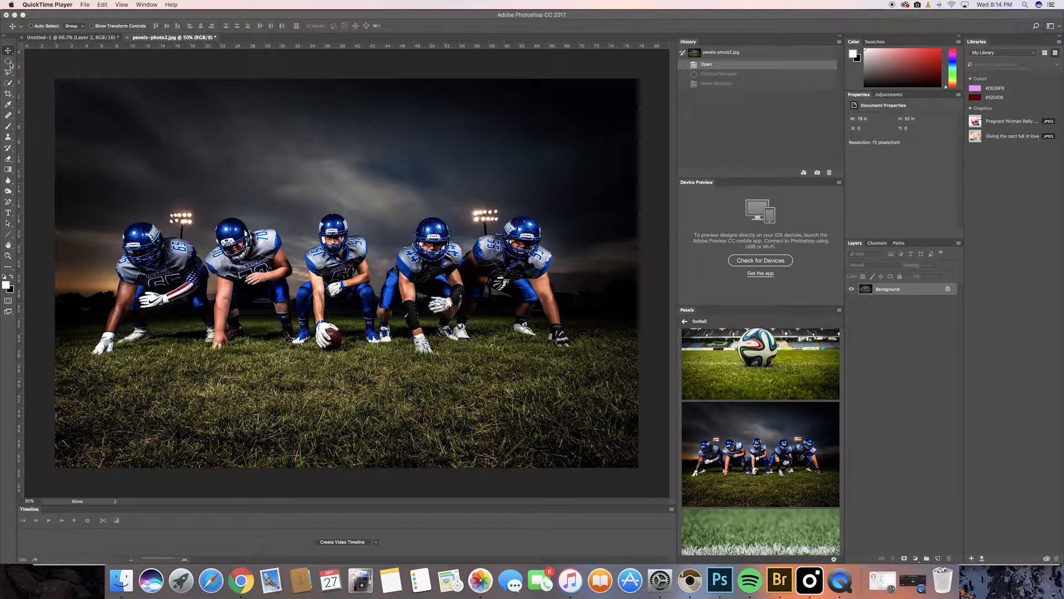
# Duplicate the Background layer of the football team photo.
pyautogui.click(905, 299)
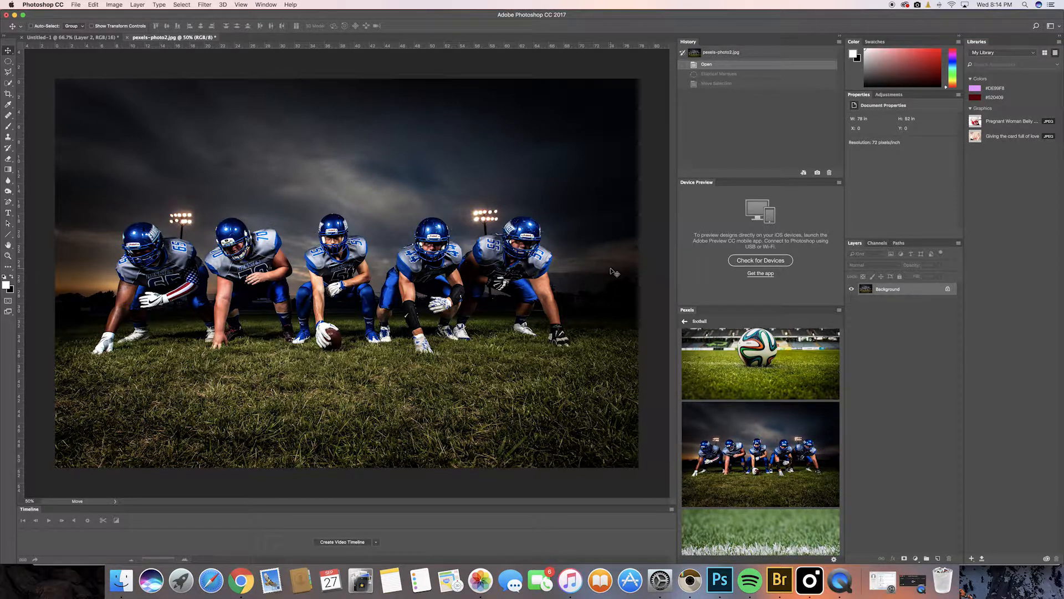
pyautogui.press('super+j')
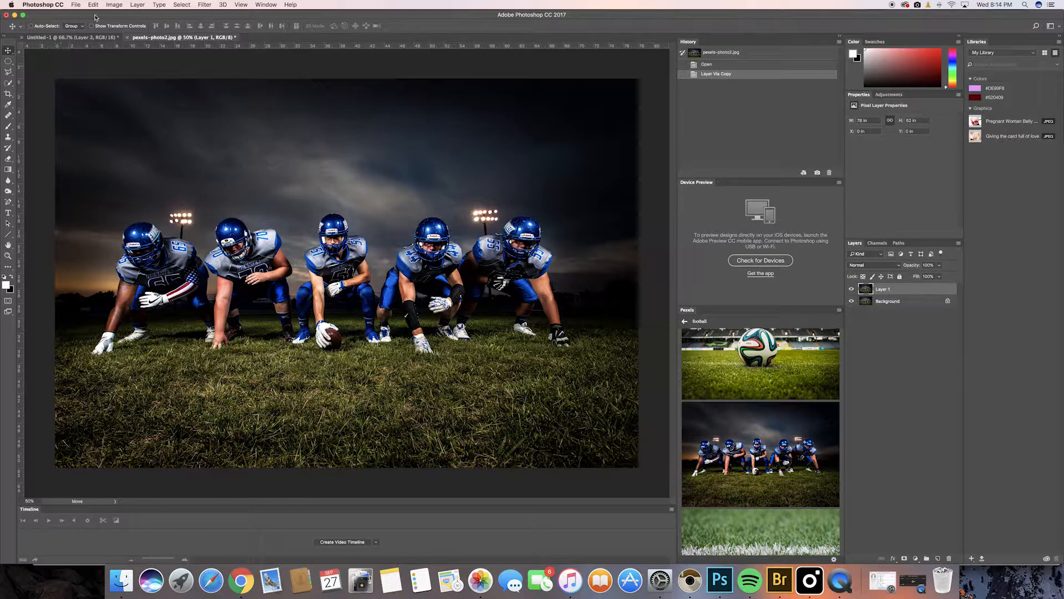
# Make an elliptical selection centered around the five players and invert it to select the photo's surroundings.
pyautogui.click(9, 62)
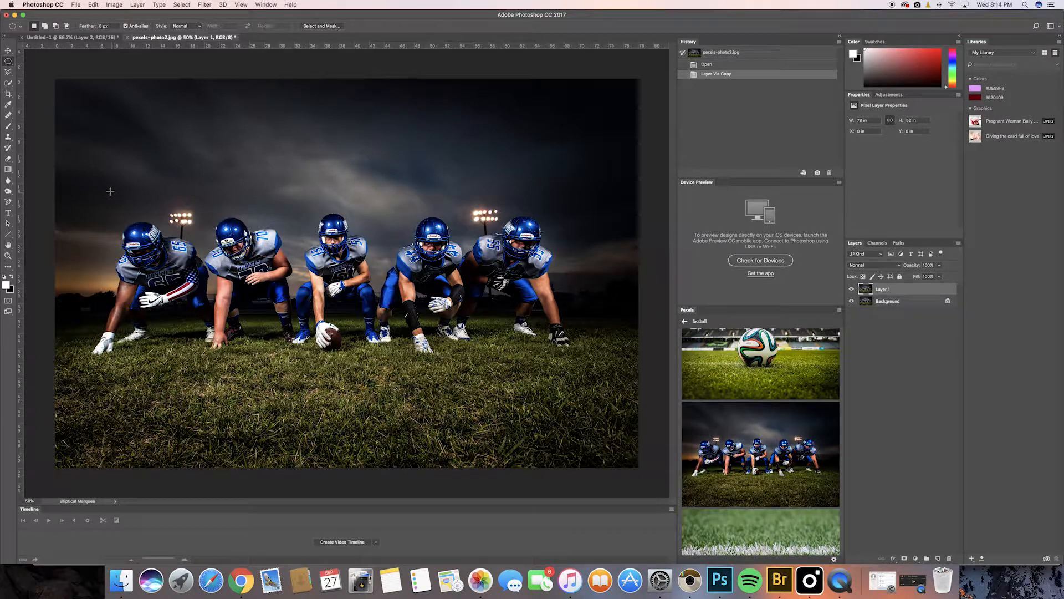
pyautogui.moveTo(84, 176); pyautogui.dragTo(610, 428)
pyautogui.moveTo(377, 264); pyautogui.dragTo(360, 259)
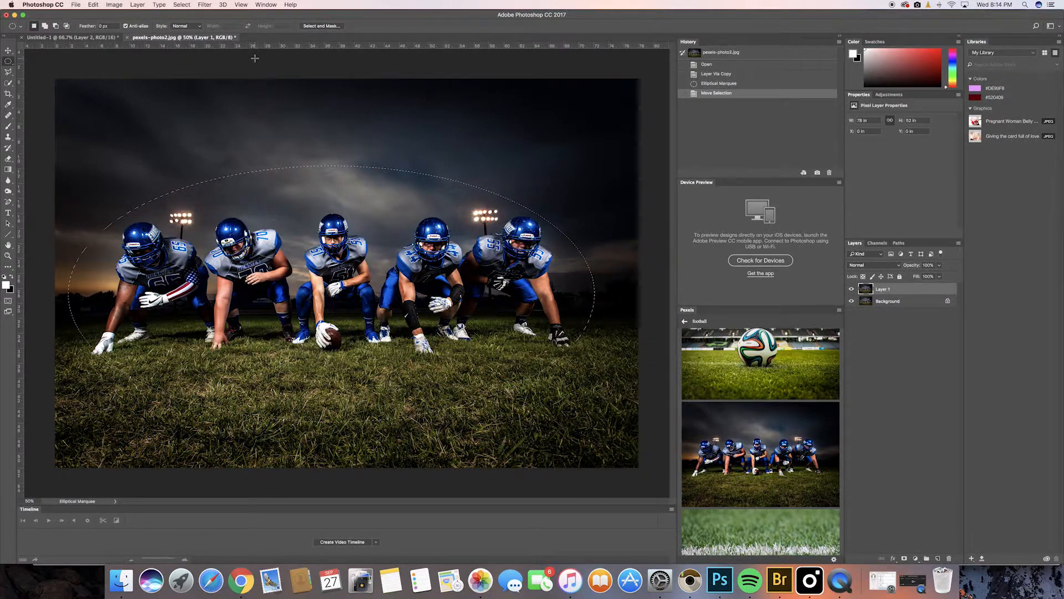
pyautogui.click(182, 5)
pyautogui.click(188, 38)
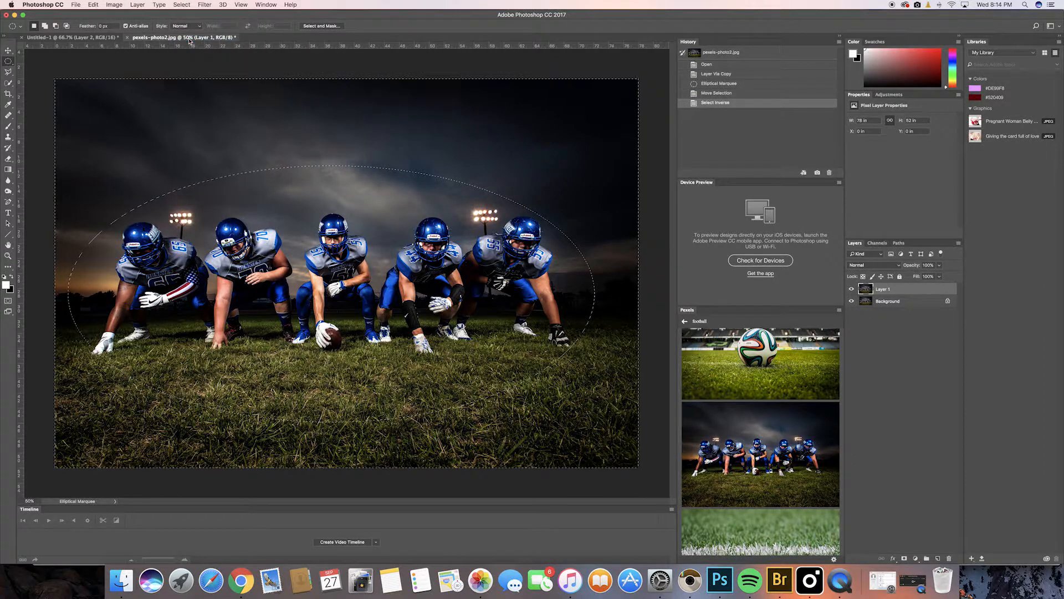
# Add a black Solid Color fill layer over the inverted selection around the players.
pyautogui.click(918, 559)
pyautogui.click(919, 559)
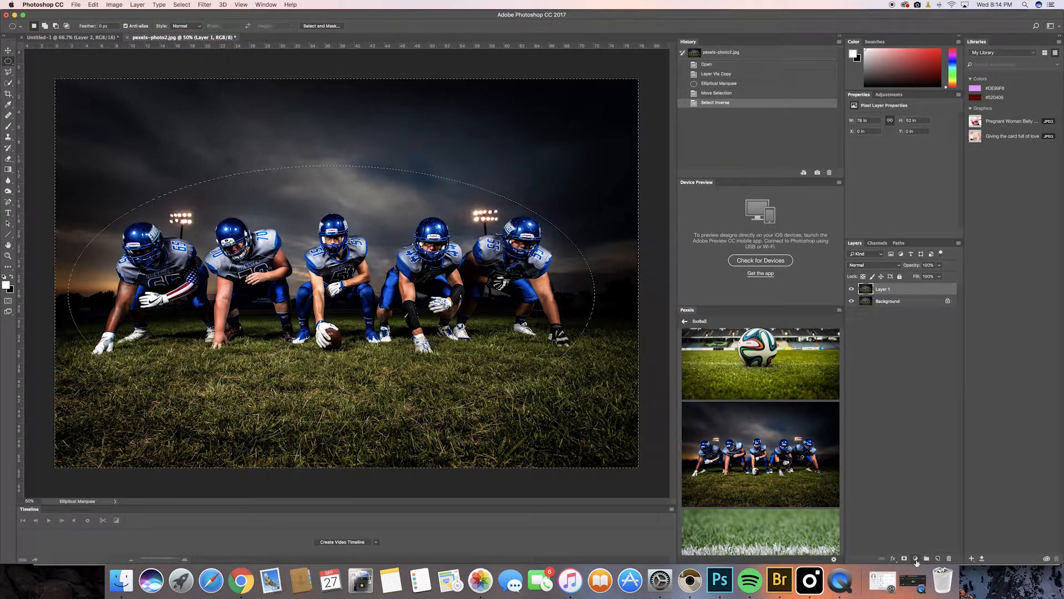
pyautogui.click(918, 562)
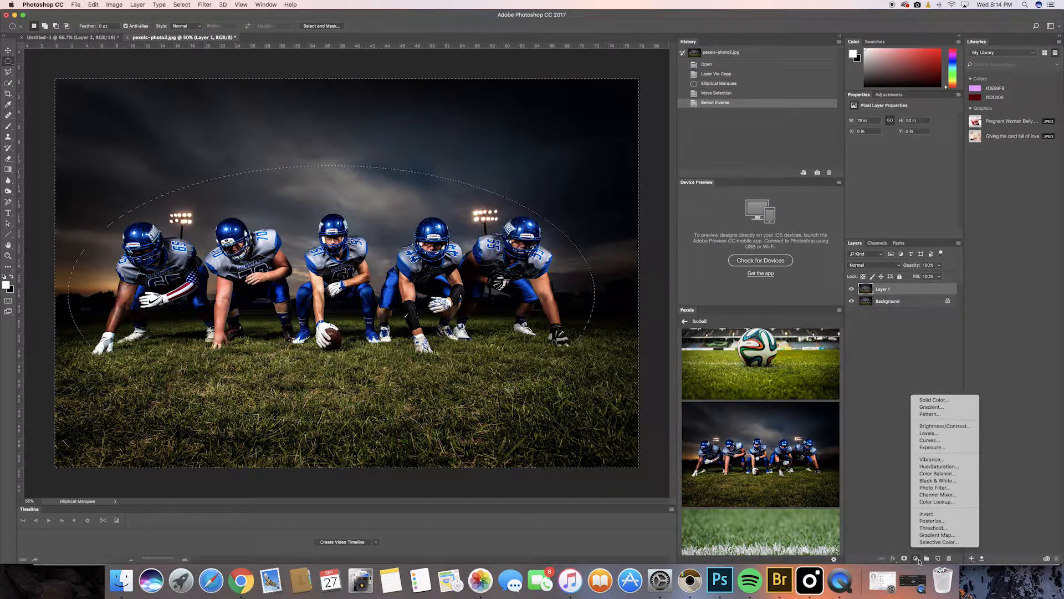
pyautogui.click(933, 400)
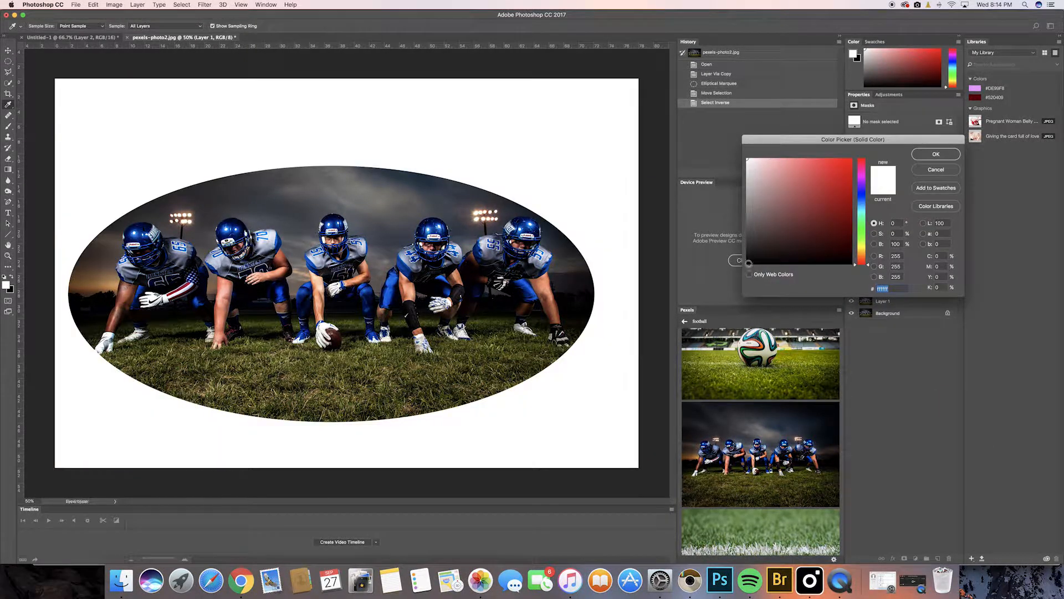
pyautogui.click(749, 263)
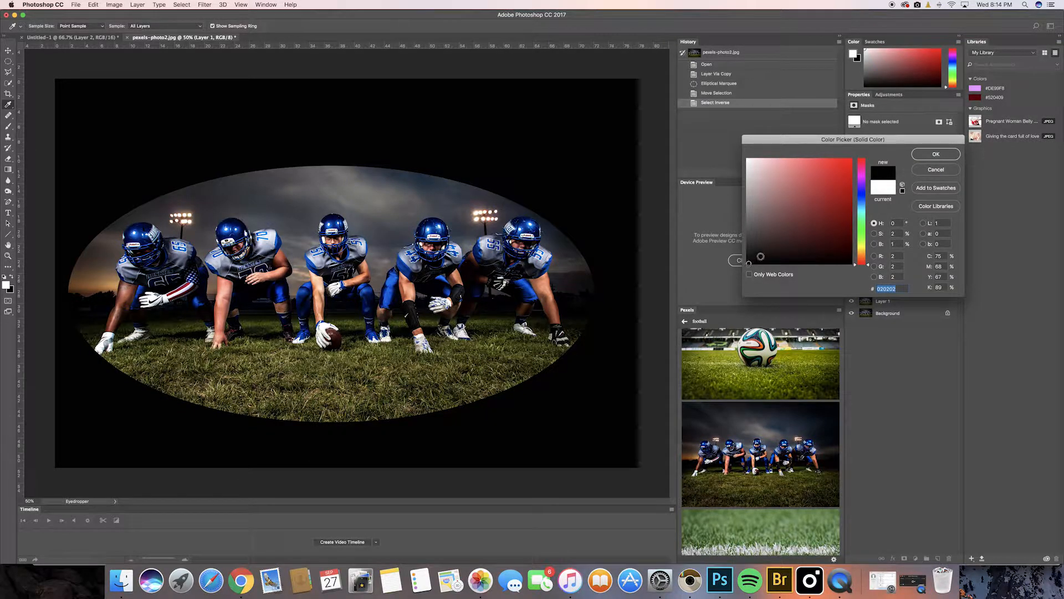
pyautogui.click(925, 157)
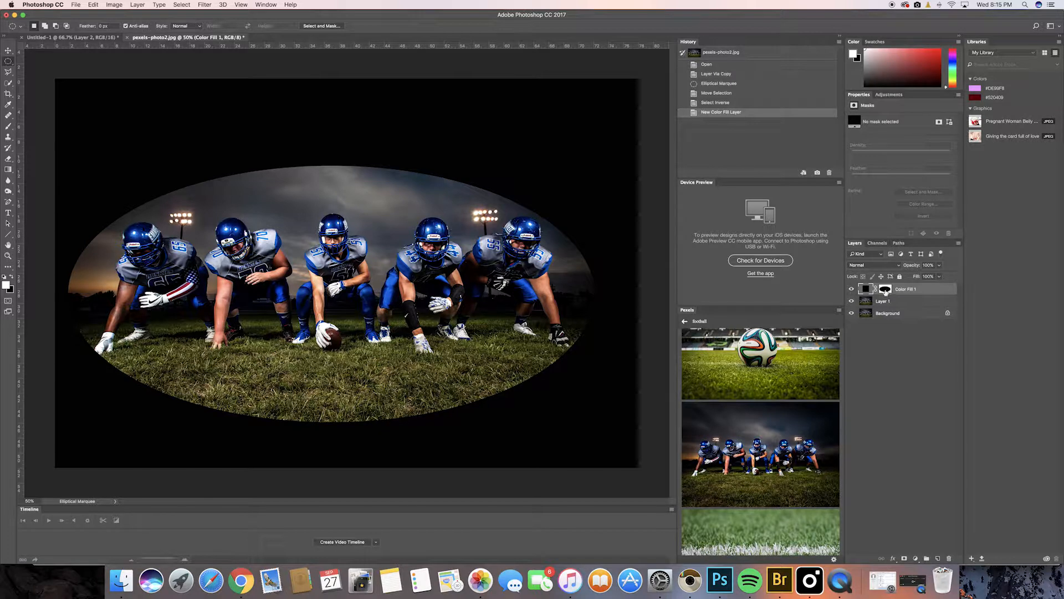
# Feather the color fill layer's mask to about 134 px and compare the photo with the vignette hidden and shown.
pyautogui.click(886, 289)
pyautogui.moveTo(852, 177); pyautogui.dragTo(918, 176)
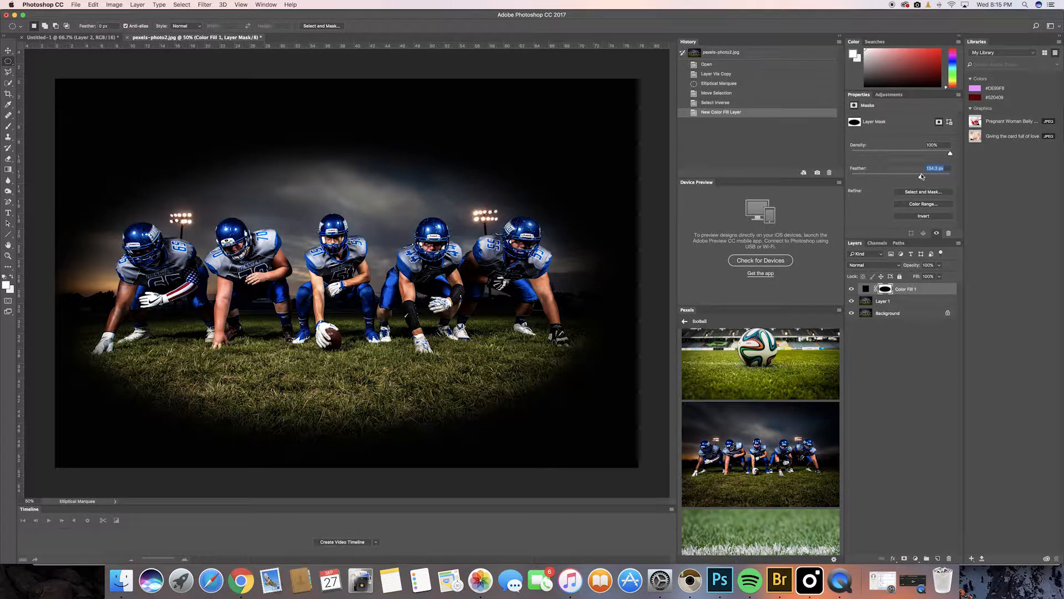
pyautogui.click(851, 289)
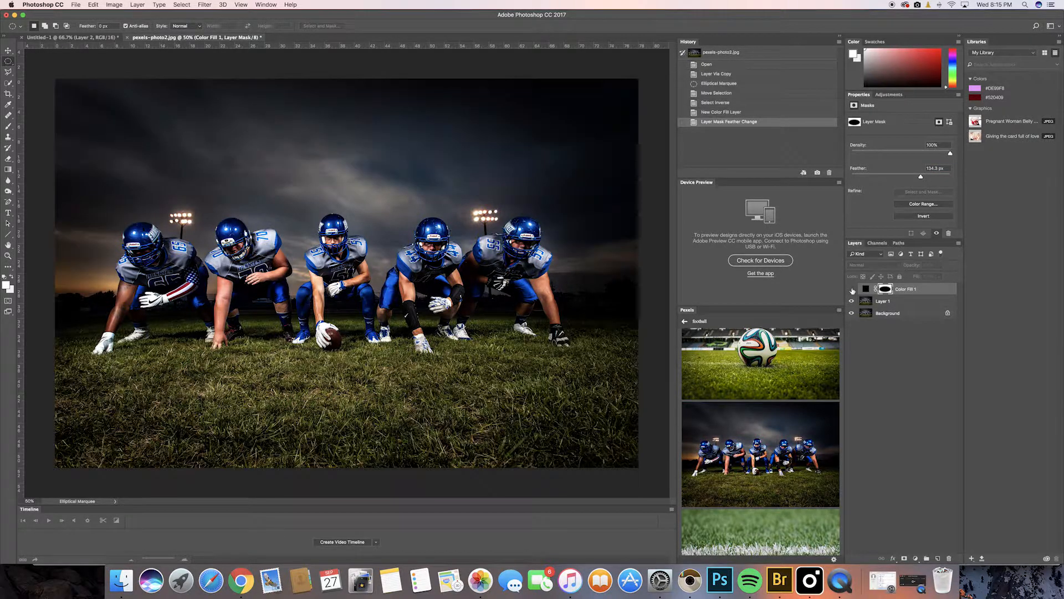
pyautogui.click(852, 289)
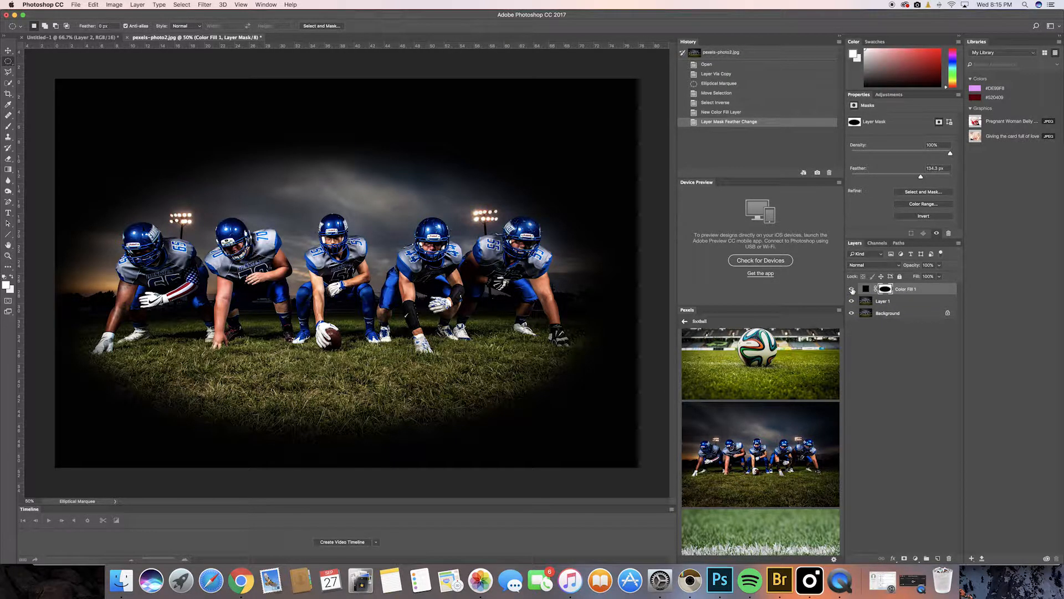
pyautogui.click(851, 288)
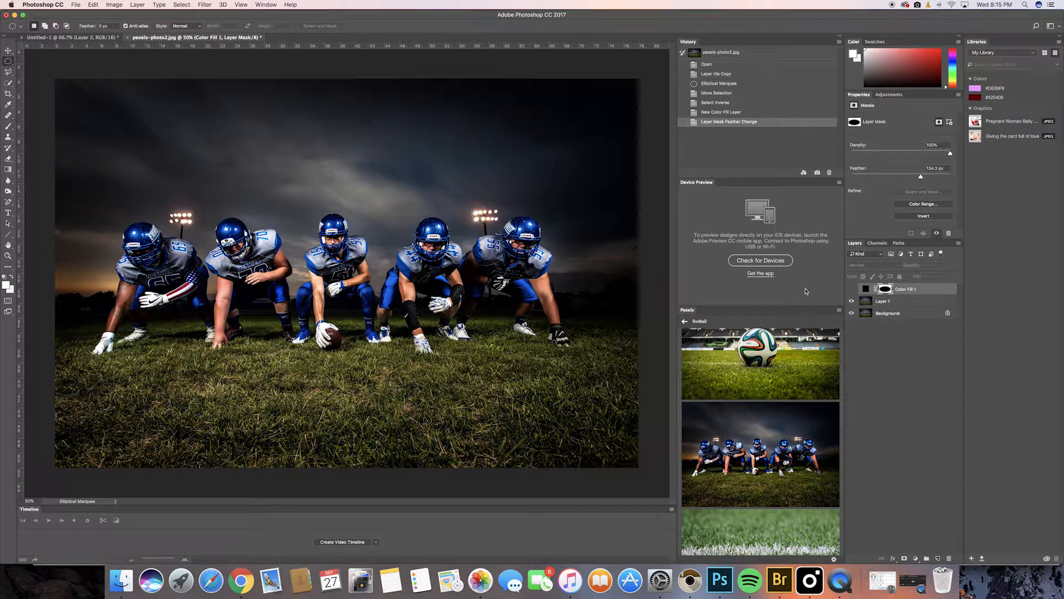
pyautogui.click(852, 290)
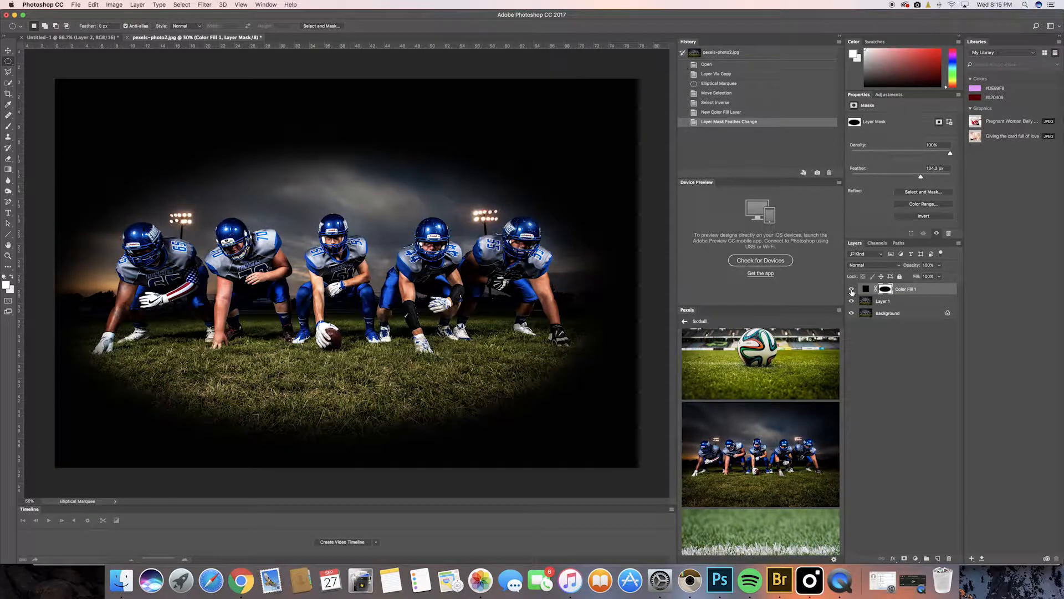
pyautogui.click(72, 37)
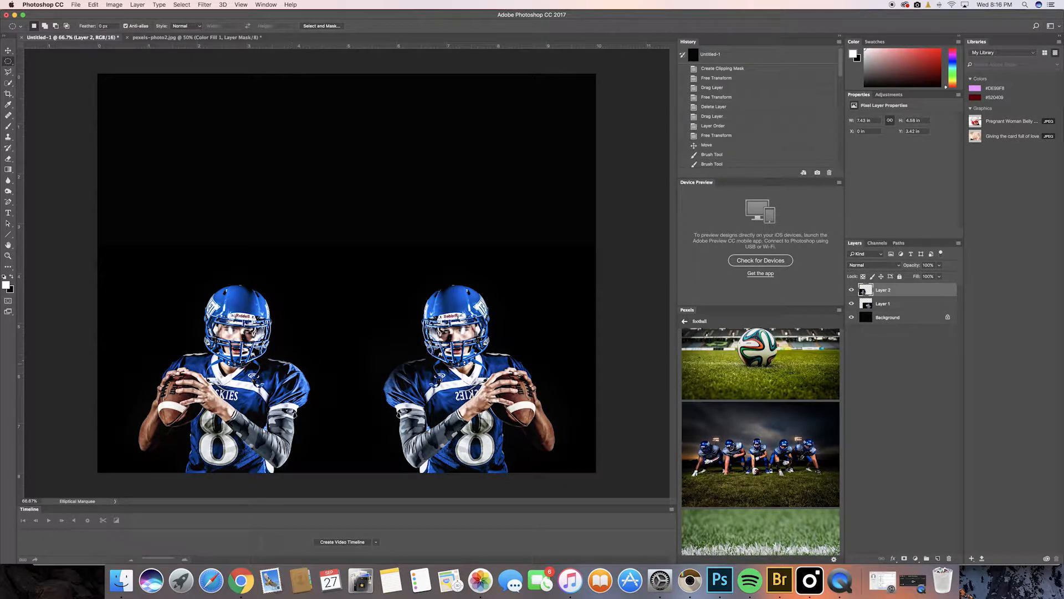
pyautogui.click(114, 6)
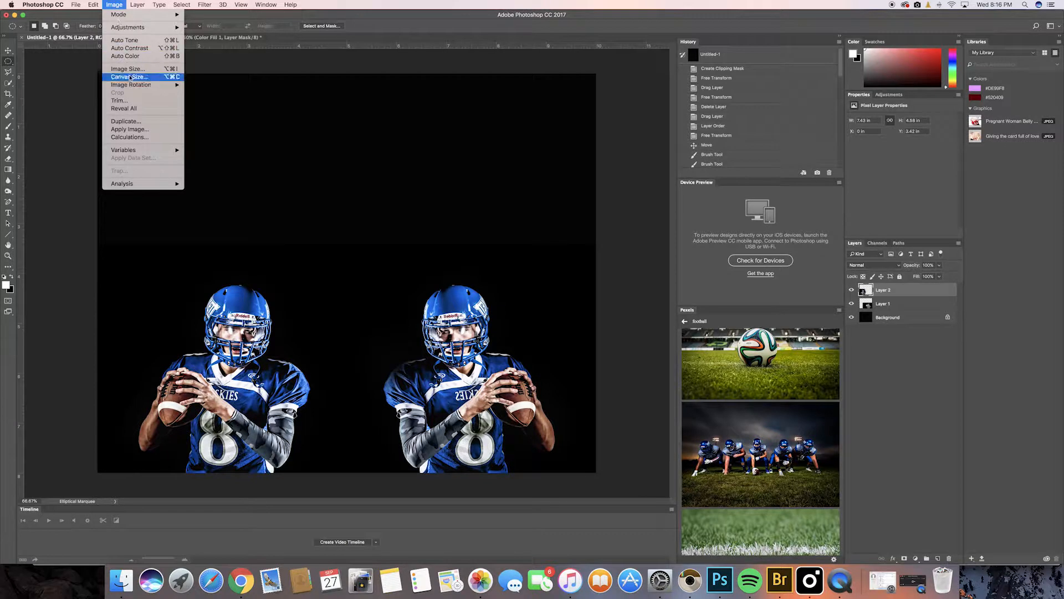
pyautogui.moveTo(133, 85)
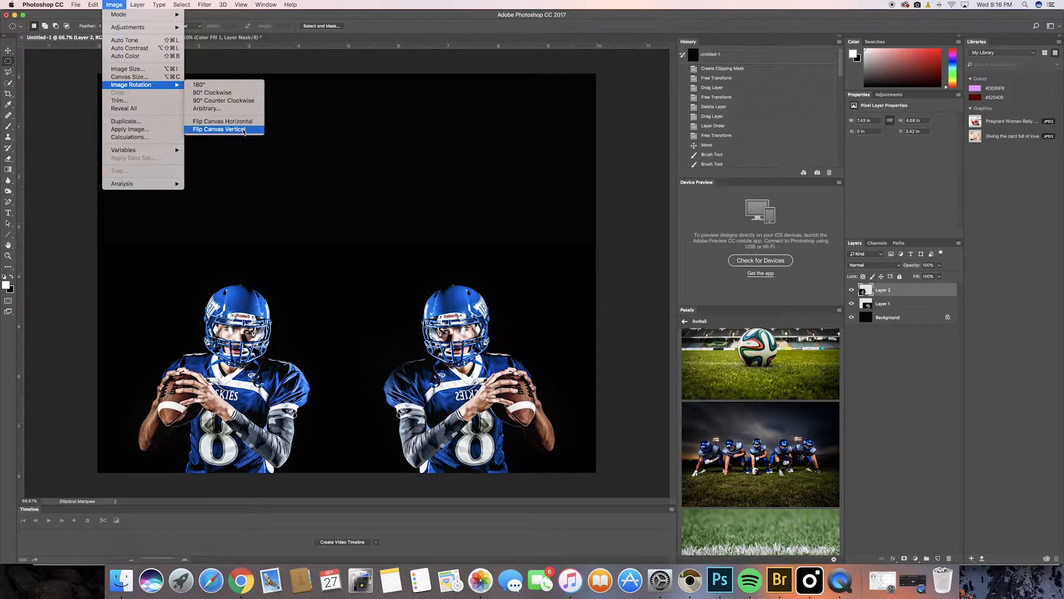
pyautogui.click(114, 5)
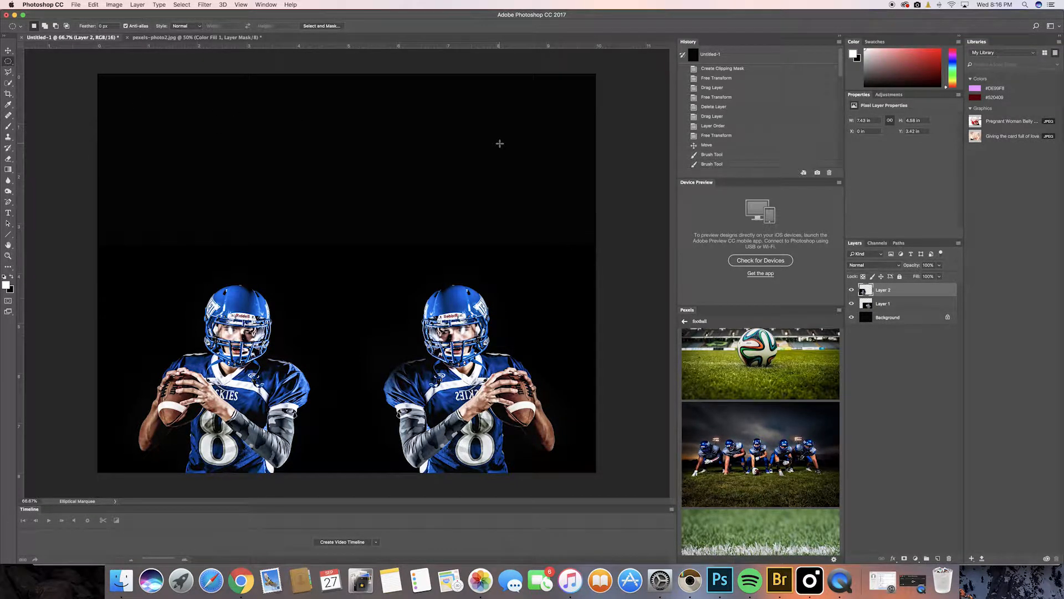
# Flatten the vignetted team photo in pexels-photo2.jpg into a single layer.
pyautogui.press('v')
pyautogui.click(158, 37)
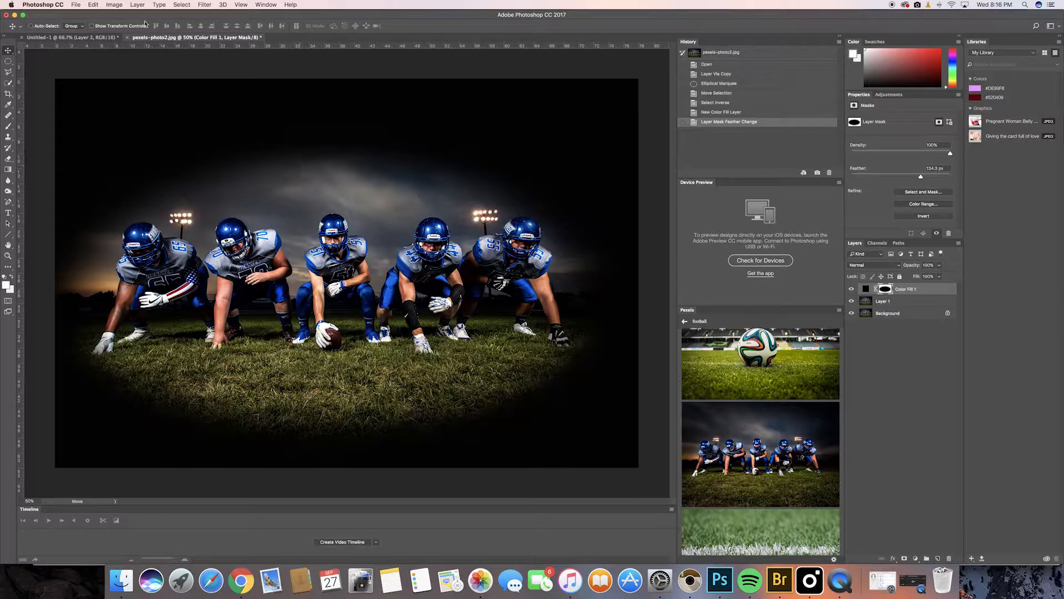
pyautogui.click(137, 5)
pyautogui.click(183, 328)
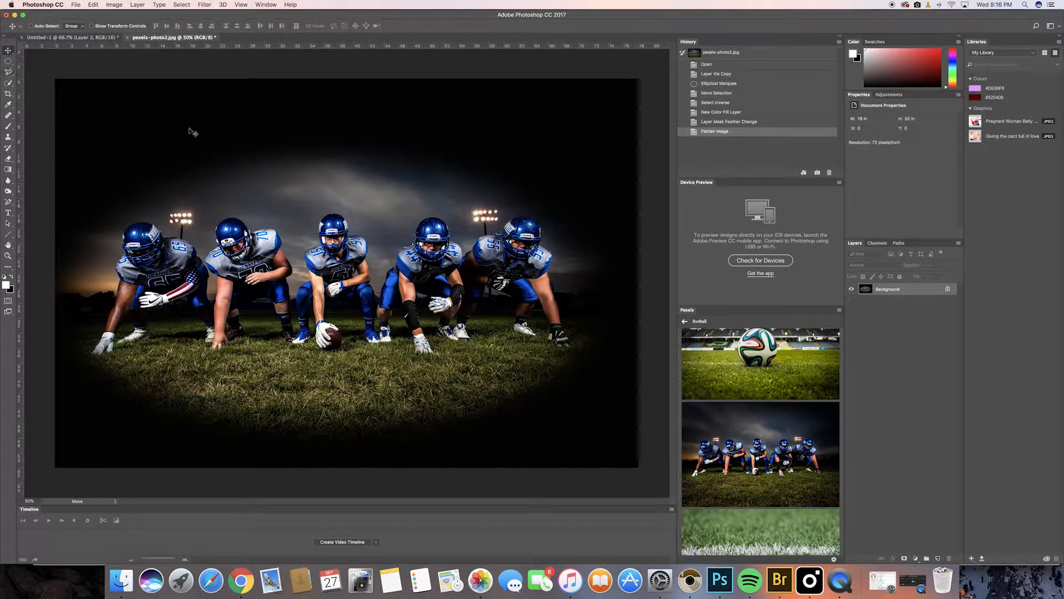
# Copy the flattened team photo into the Untitled-1 document with the Move tool, accepting the different bit depth.
pyautogui.click(92, 37)
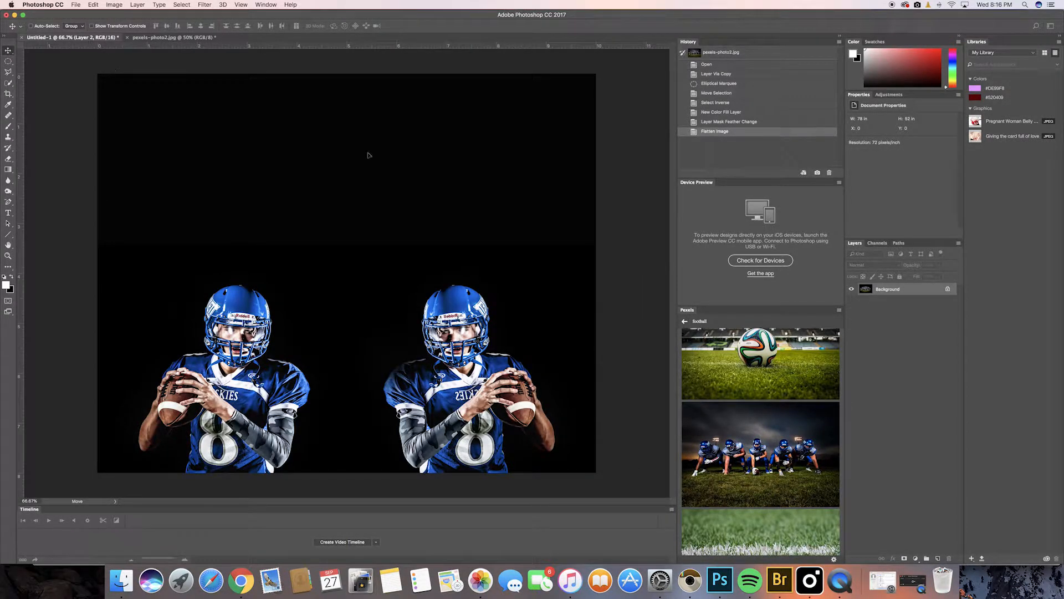
pyautogui.moveTo(308, 144); pyautogui.dragTo(377, 159)
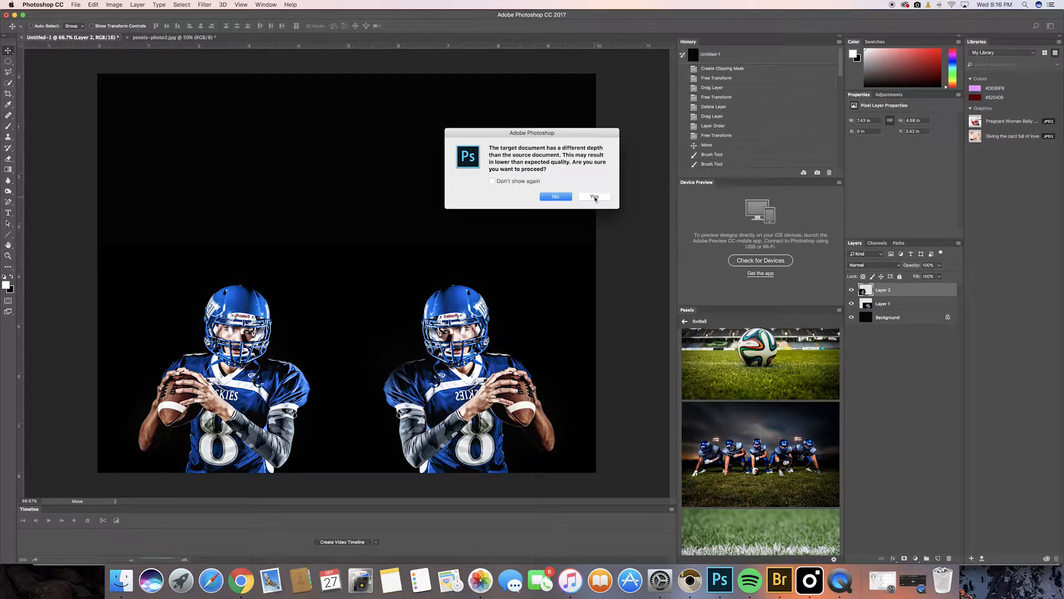
pyautogui.click(594, 197)
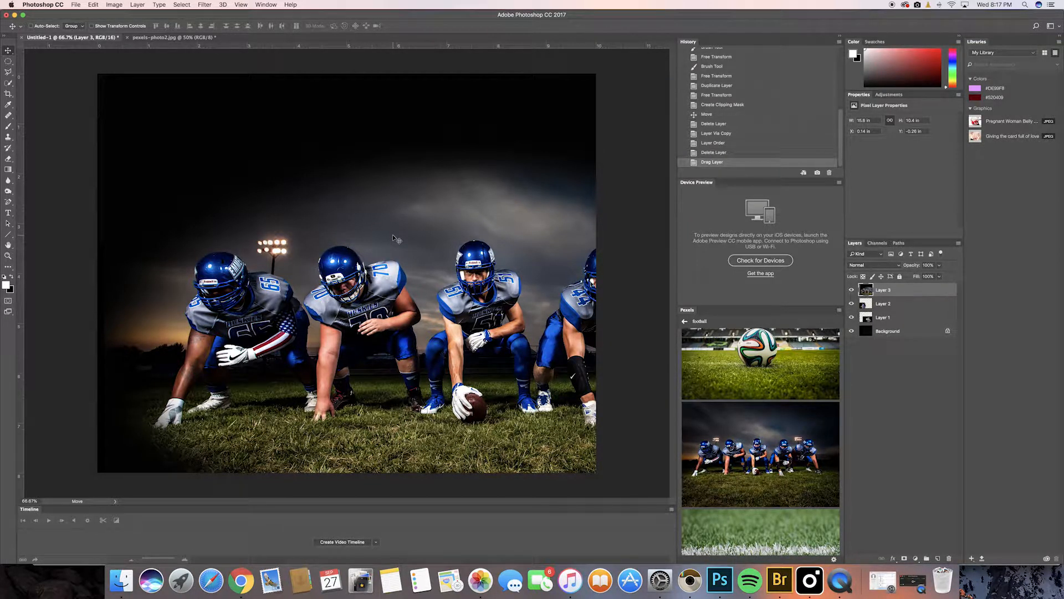
# Free-transform the team photo to 10 in wide and about 4.43 in high, spanning the canvas top above the two quarterbacks.
pyautogui.press('super+t')
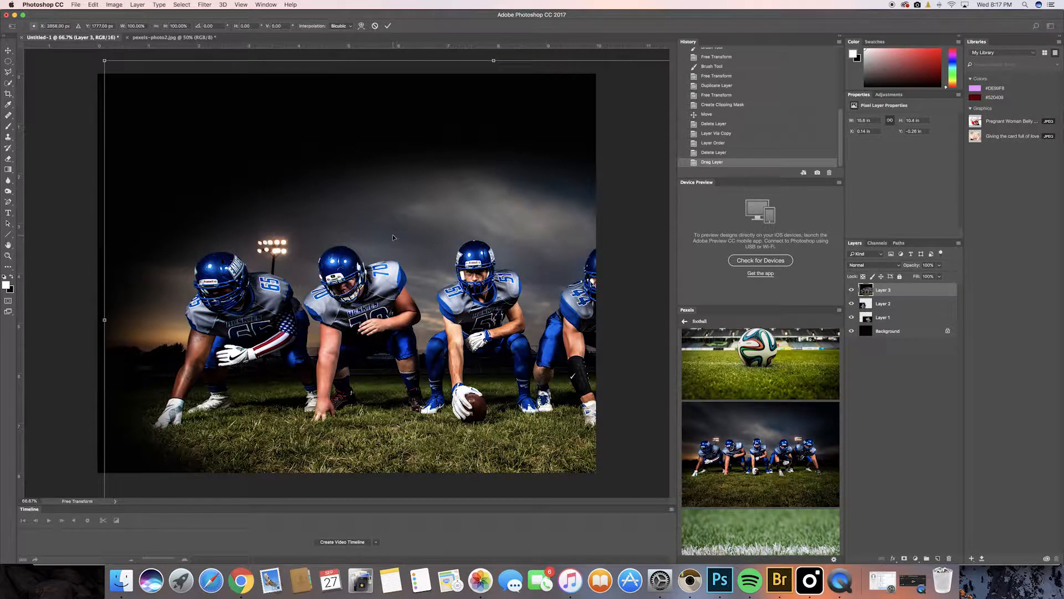
pyautogui.click(94, 5)
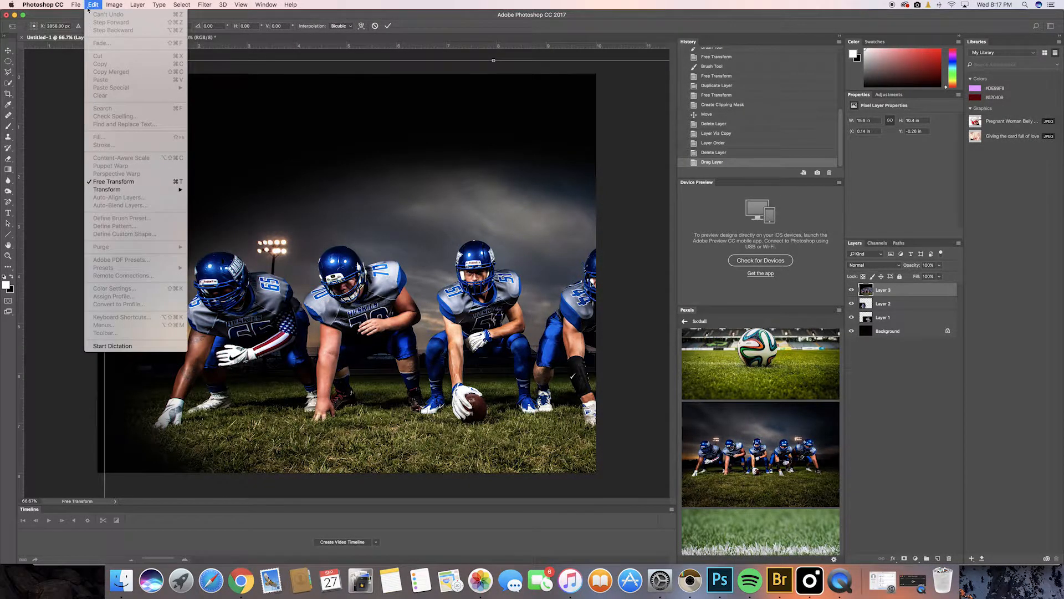
pyautogui.click(303, 113)
pyautogui.moveTo(482, 120); pyautogui.dragTo(394, 113)
pyautogui.moveTo(410, 65); pyautogui.dragTo(405, 159)
pyautogui.moveTo(477, 243); pyautogui.dragTo(277, 178)
pyautogui.moveTo(601, 221); pyautogui.dragTo(272, 221)
pyautogui.moveTo(234, 200); pyautogui.dragTo(398, 191)
pyautogui.moveTo(577, 201); pyautogui.dragTo(596, 201)
pyautogui.moveTo(127, 202); pyautogui.dragTo(98, 201)
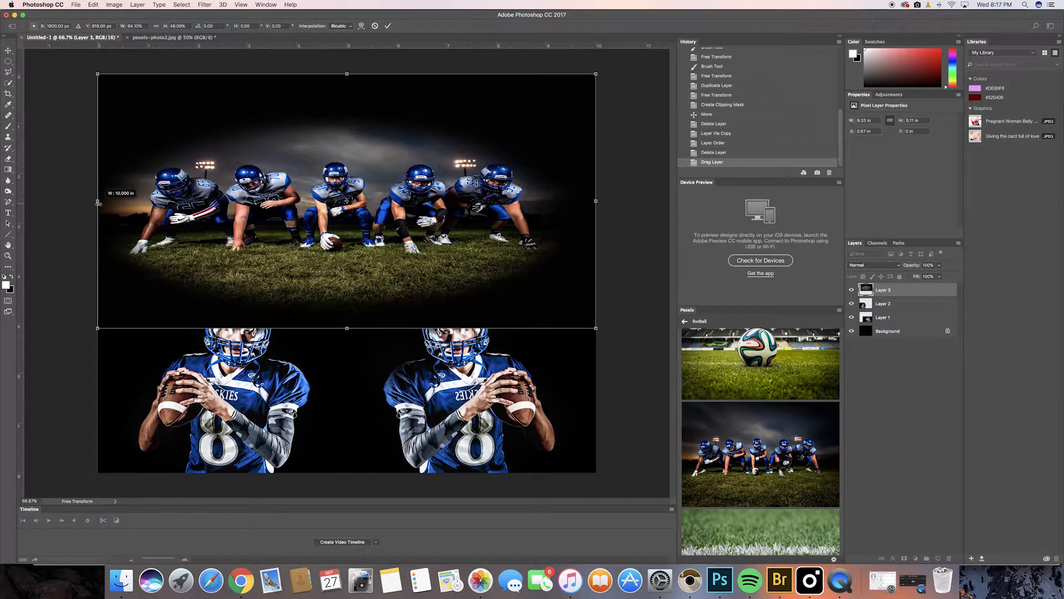
pyautogui.moveTo(348, 327); pyautogui.dragTo(352, 294)
pyautogui.press('Return')
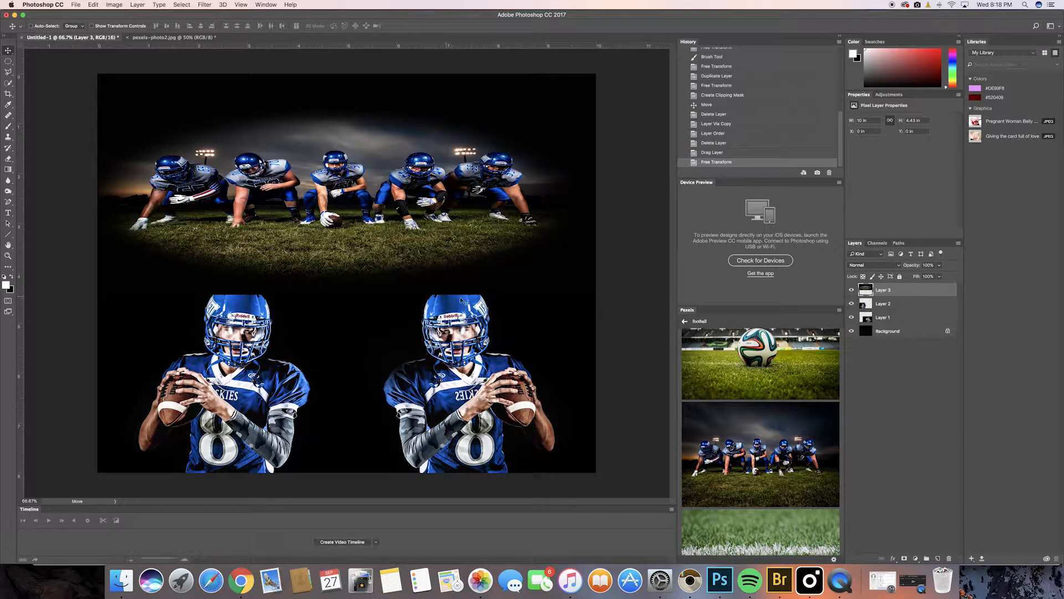
# Choose the standard Eraser tool and enlarge its brush to 175 px.
pyautogui.click(13, 162)
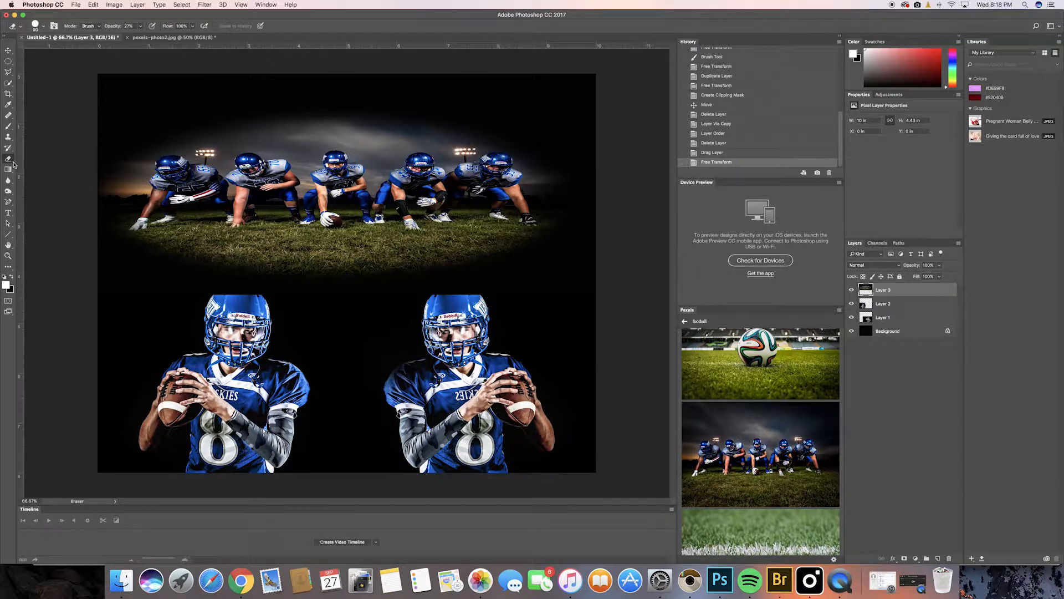
pyautogui.rightClick(13, 162)
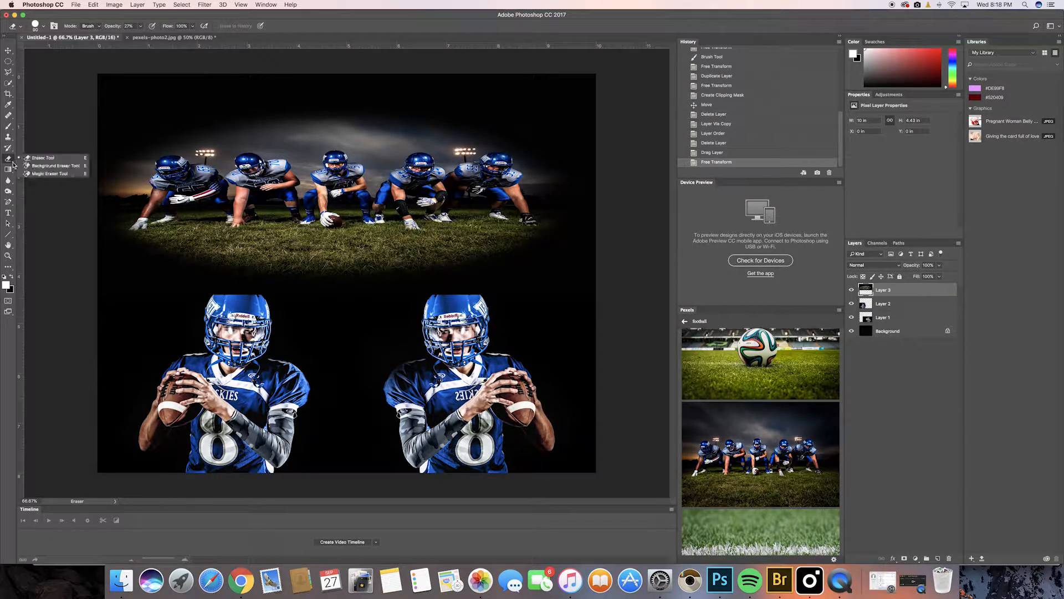
pyautogui.click(48, 160)
pyautogui.press(']')
pyautogui.press(']')
pyautogui.press(']')
pyautogui.press(']')
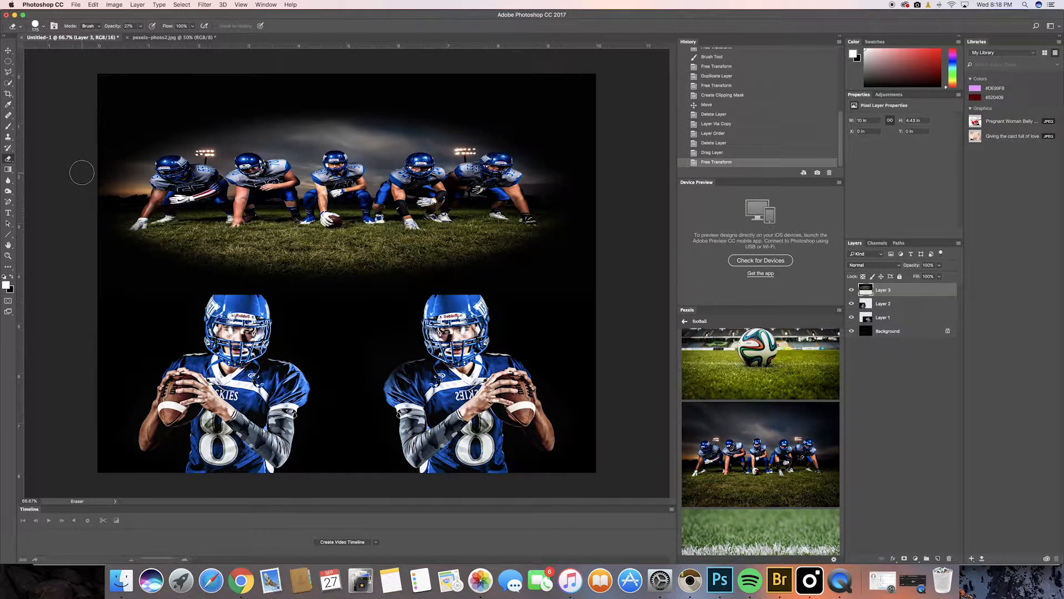
# Give the eraser a soft round tip at 100% opacity and erase a spot along the lower grass edge on Layer 3.
pyautogui.click(43, 26)
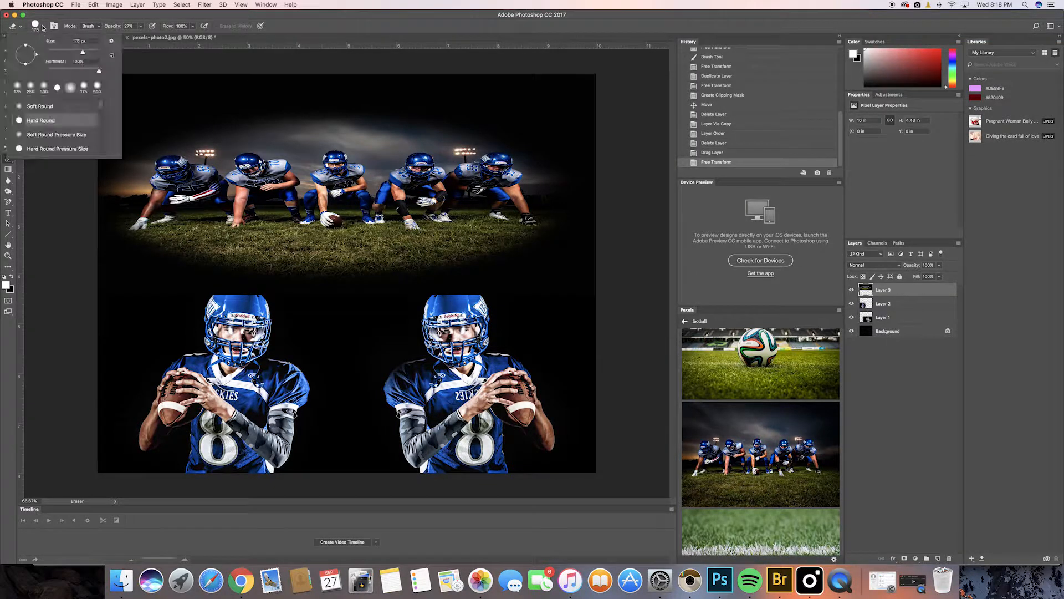
pyautogui.click(69, 89)
pyautogui.click(44, 26)
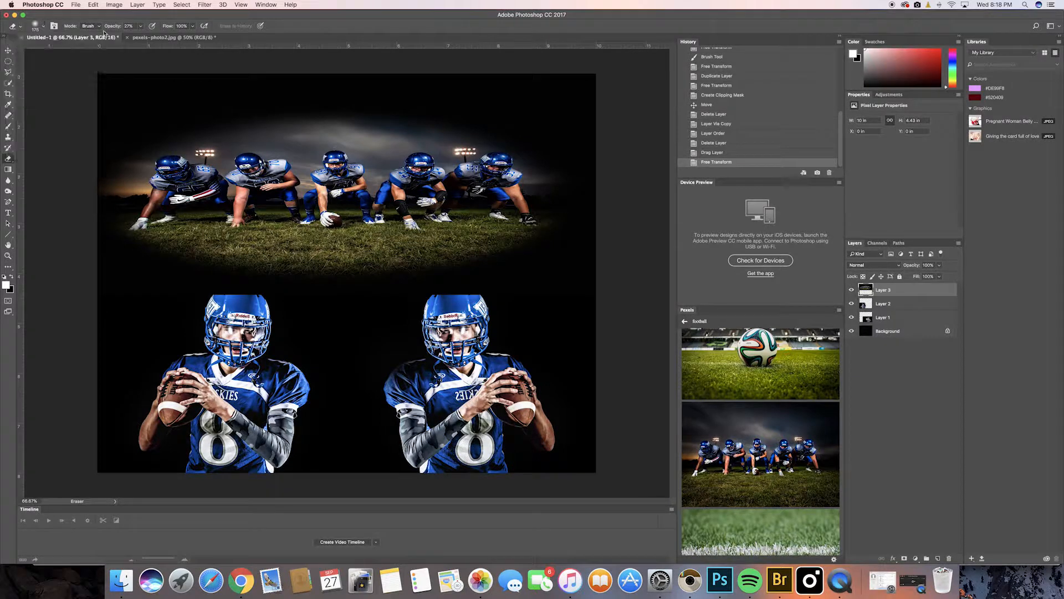
pyautogui.click(141, 27)
pyautogui.moveTo(315, 275); pyautogui.dragTo(319, 245)
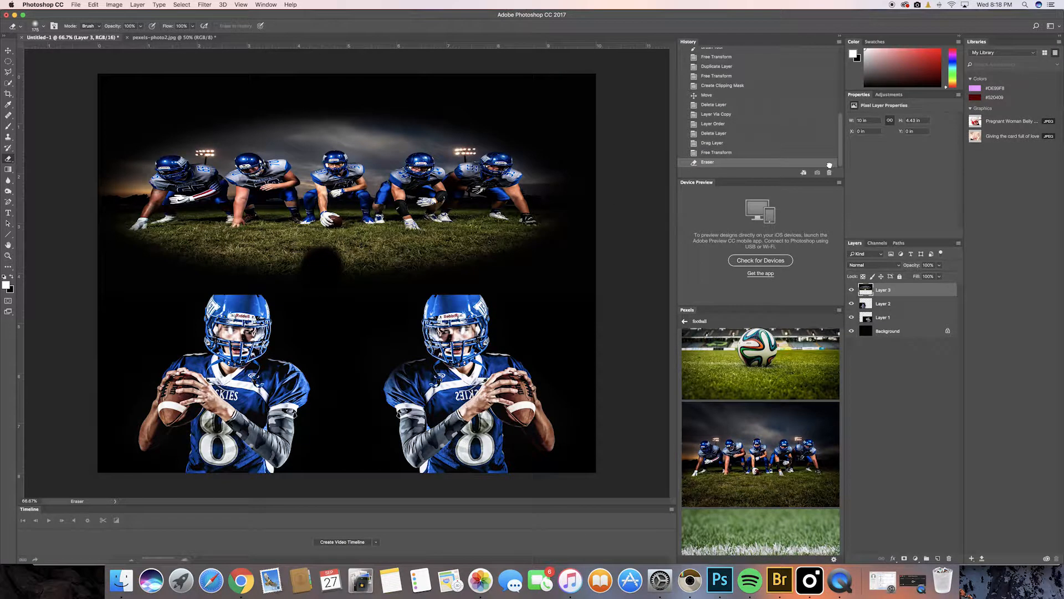
# Delete the last eraser stroke from the history and lower the eraser opacity to about 25%.
pyautogui.moveTo(829, 163); pyautogui.dragTo(829, 172)
pyautogui.click(142, 26)
pyautogui.moveTo(141, 37); pyautogui.dragTo(140, 38)
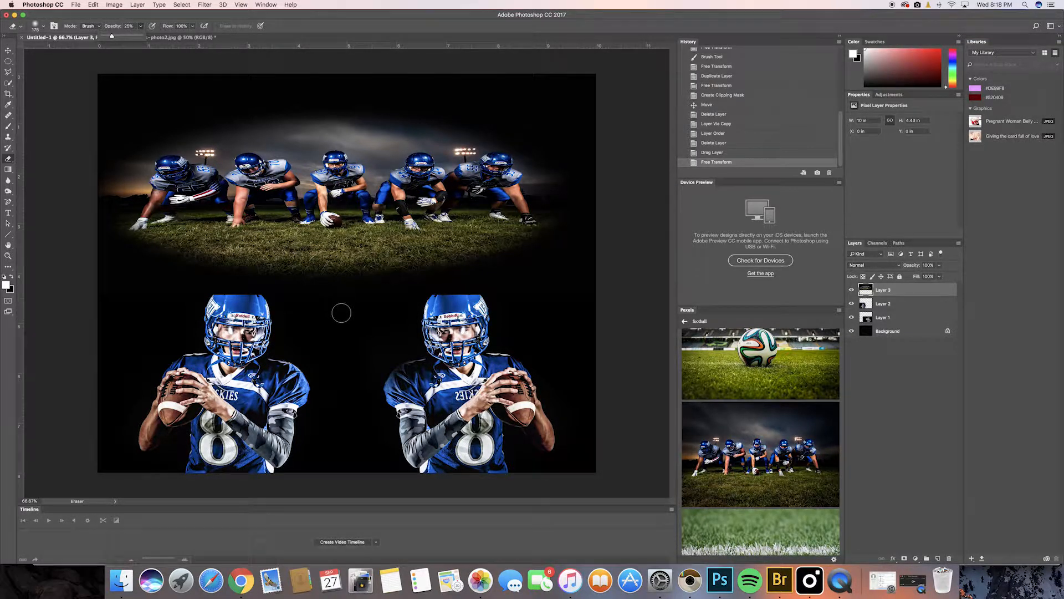
# Gradually erase the dark lower part of Layer 3 covering the top of the left quarterback's helmet.
pyautogui.click(239, 299)
pyautogui.moveTo(237, 297)
pyautogui.mouseDown()
pyautogui.moveTo(215, 294)
pyautogui.moveTo(245, 295)
pyautogui.mouseUp()
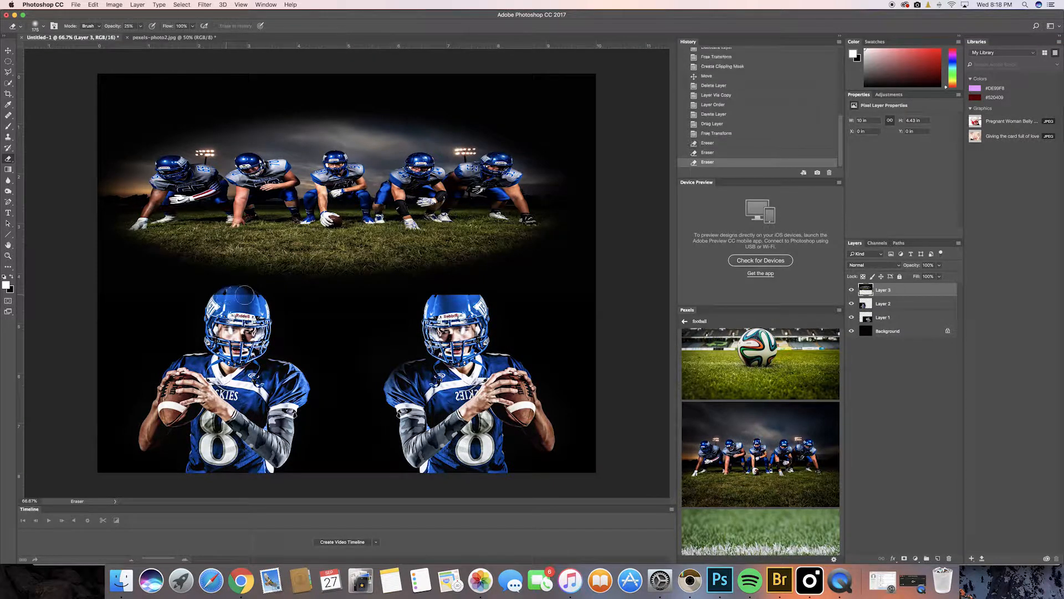
pyautogui.click(248, 296)
pyautogui.click(246, 296)
pyautogui.click(242, 296)
pyautogui.click(237, 296)
pyautogui.click(233, 295)
pyautogui.click(226, 295)
pyautogui.click(229, 295)
pyautogui.click(233, 295)
# Set the eraser opacity to 45% and erase the rest of Layer 3's hard edge over the quarterbacks' helmets.
pyautogui.click(140, 26)
pyautogui.click(218, 298)
pyautogui.click(249, 299)
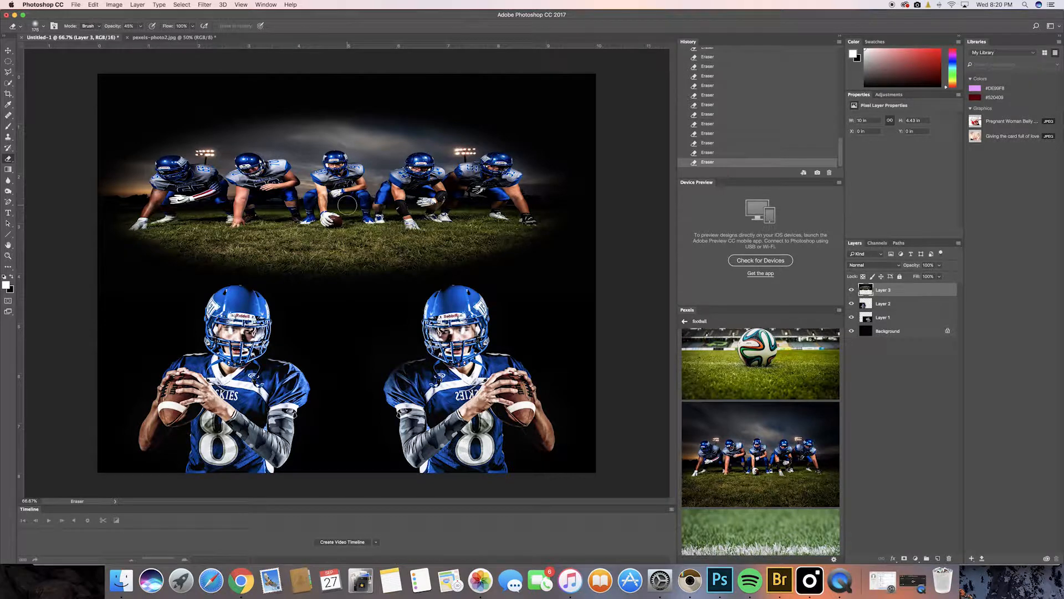
# Compare the original Open history state of pexels-photo2.jpg with its Flatten Image state, selecting the Elliptical Marquee tool in between.
pyautogui.click(169, 37)
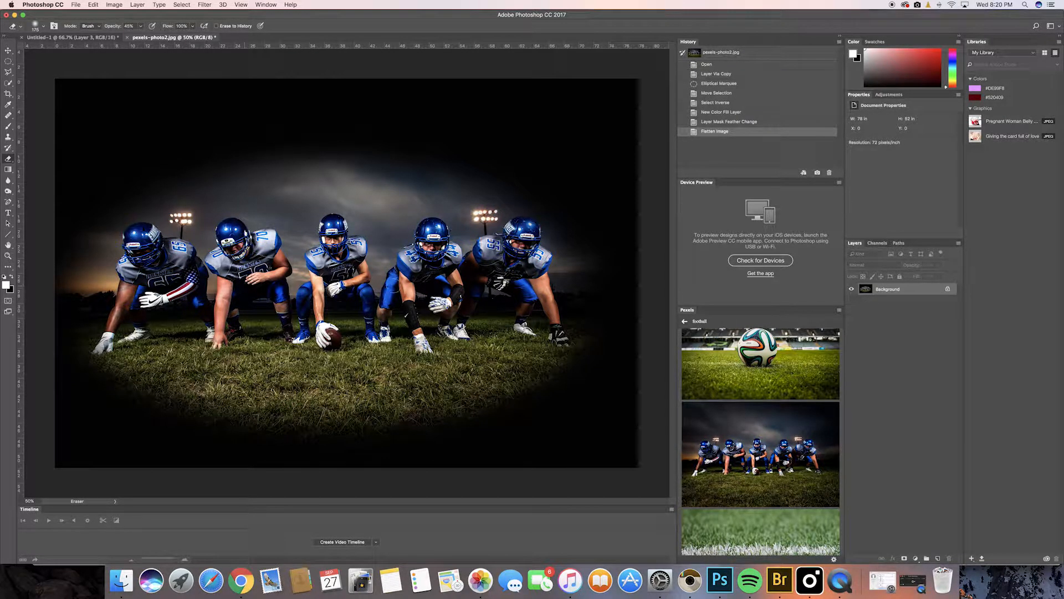
pyautogui.click(710, 65)
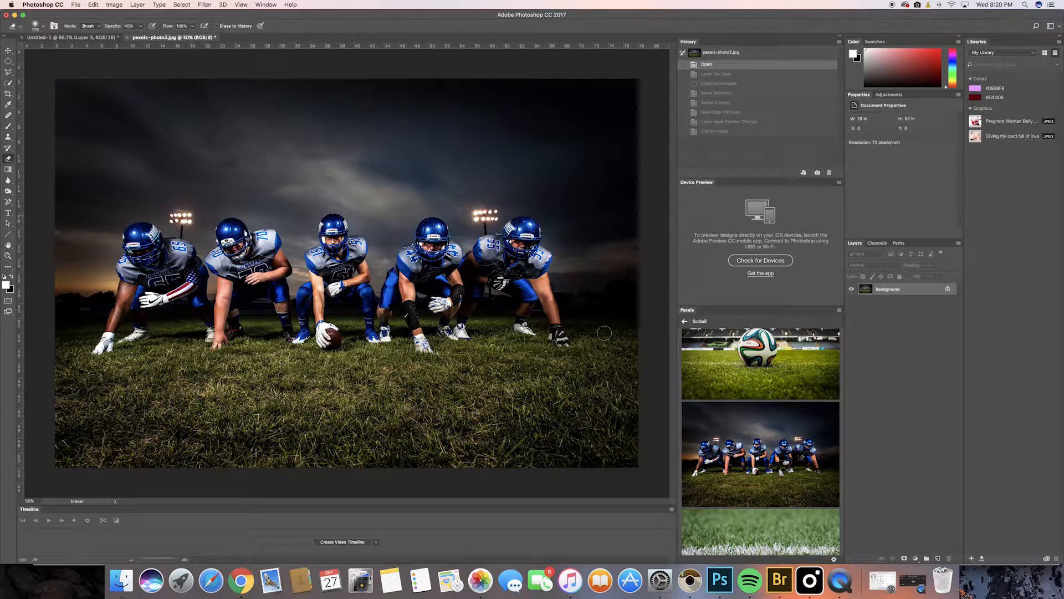
pyautogui.click(12, 65)
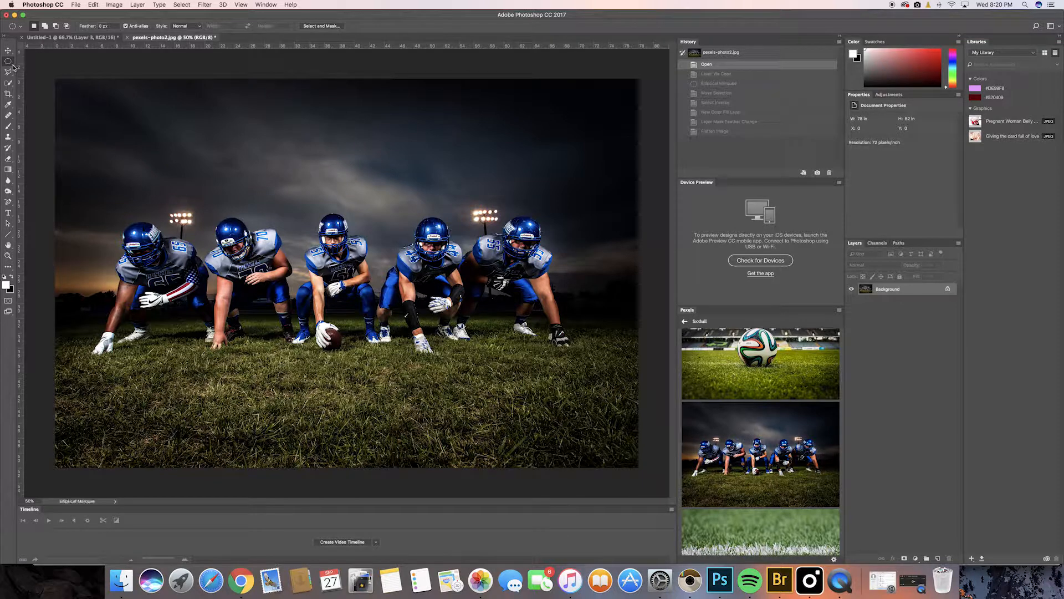
pyautogui.click(712, 132)
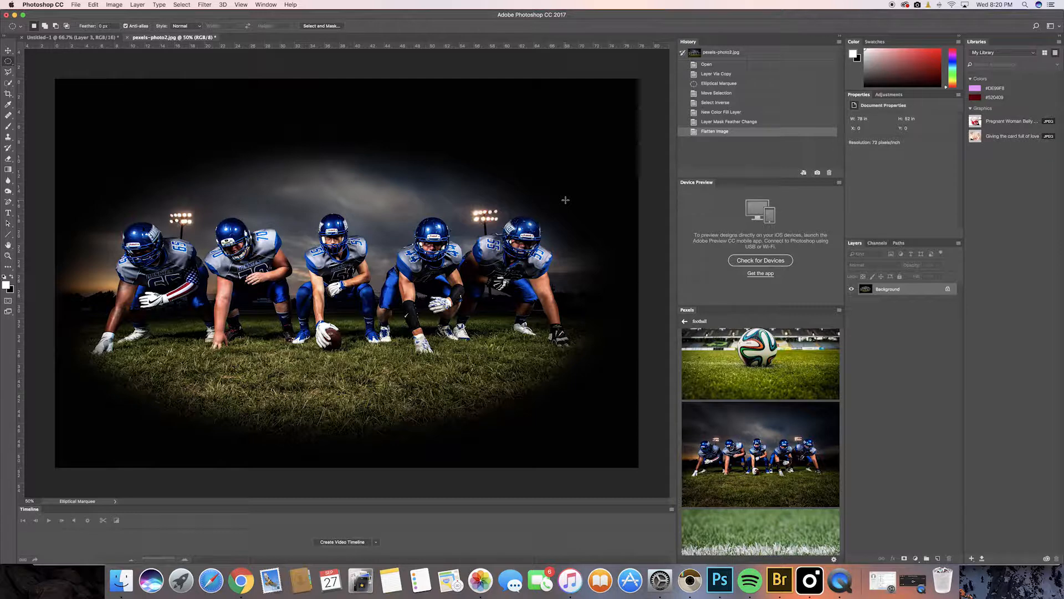
# Quit QuickTime Player and choose to review its unsaved recordings.
pyautogui.rightClick(838, 586)
pyautogui.click(845, 550)
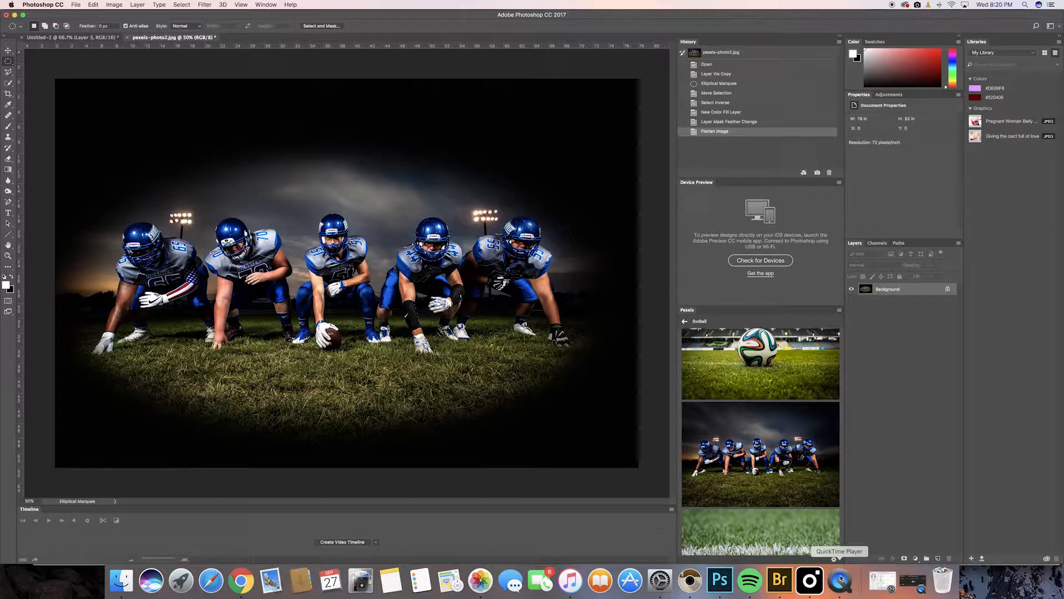
pyautogui.rightClick(840, 581)
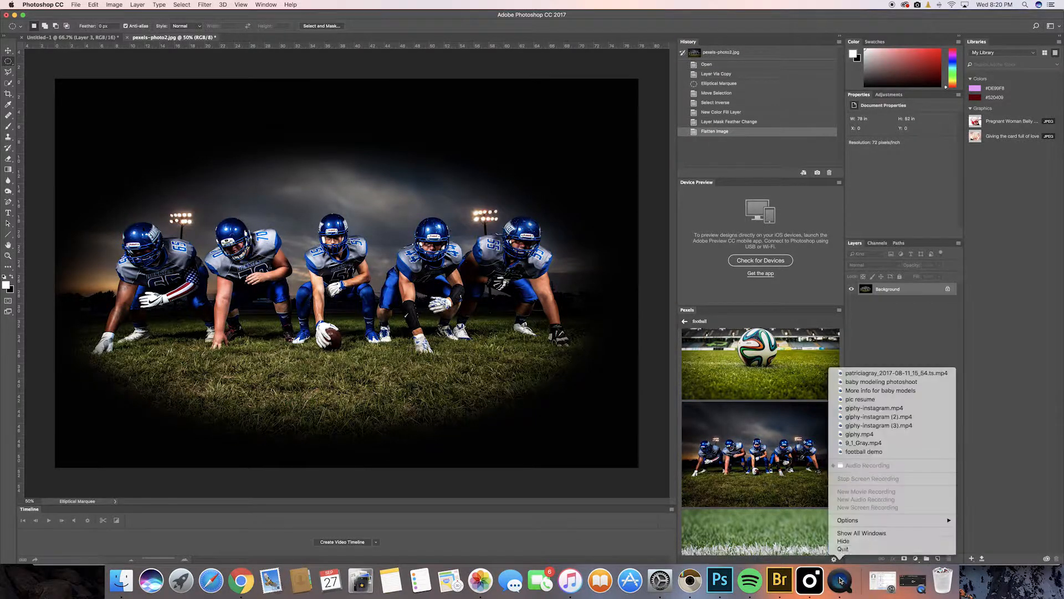
pyautogui.click(856, 549)
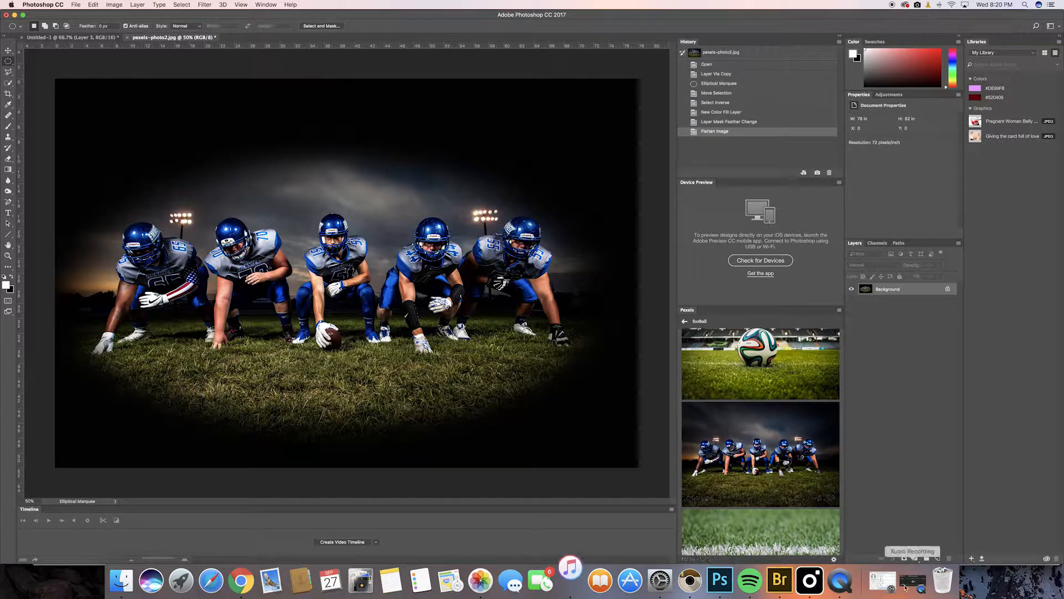
pyautogui.rightClick(841, 580)
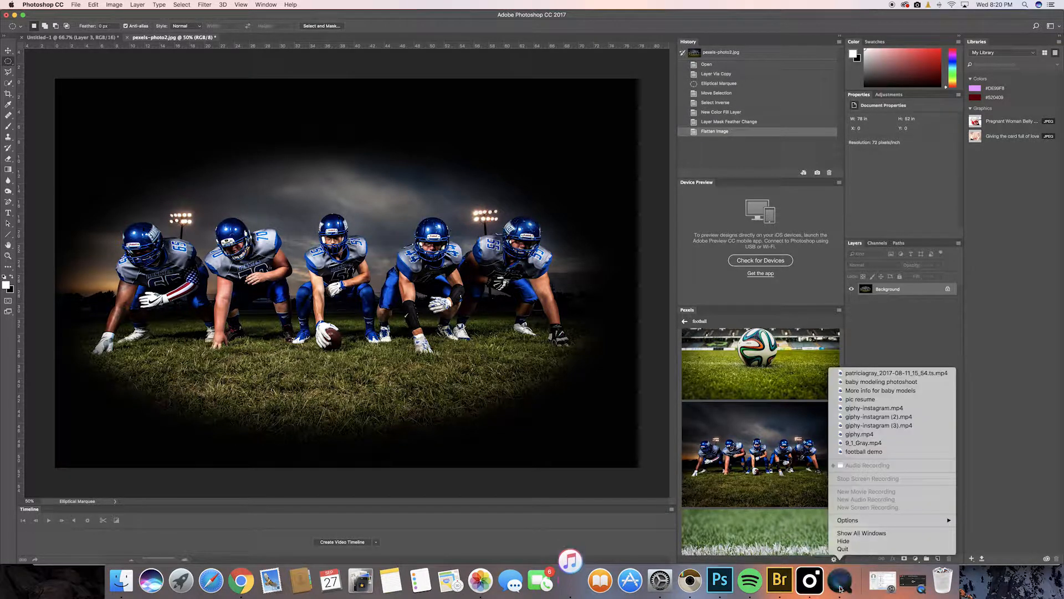
pyautogui.click(842, 548)
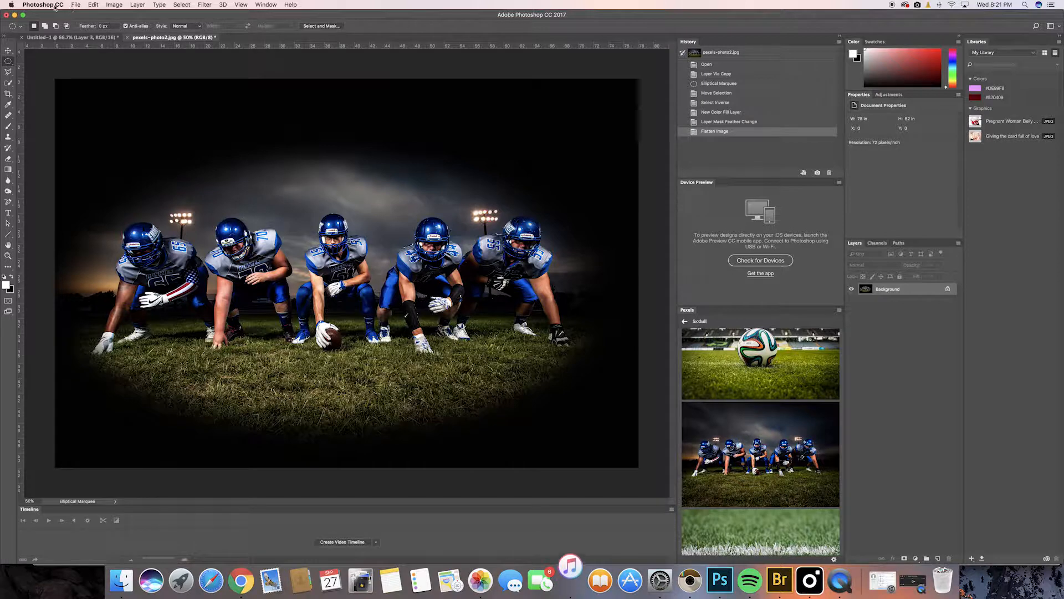
pyautogui.click(921, 580)
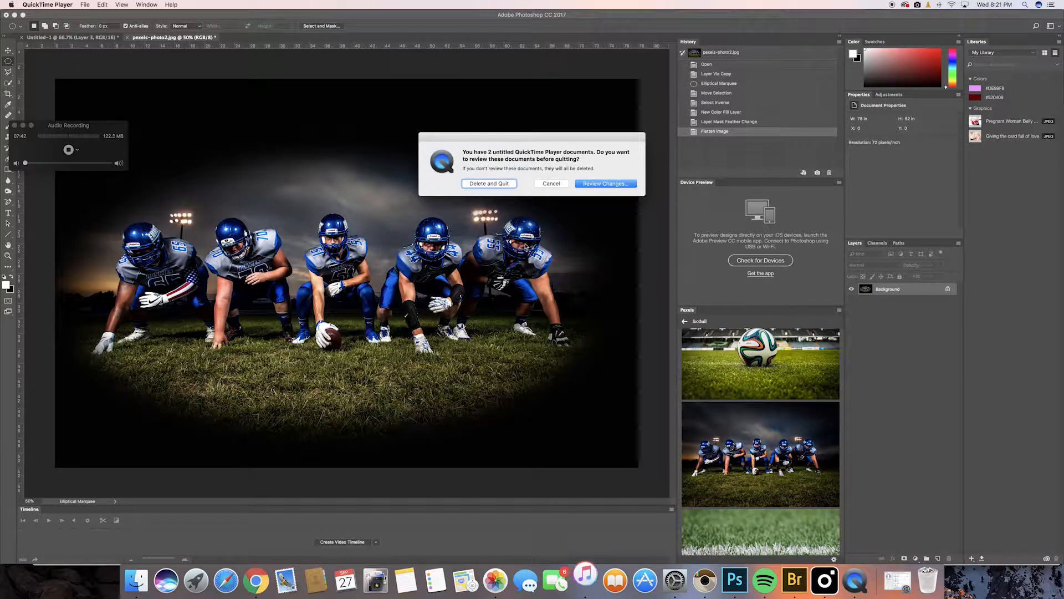
pyautogui.click(592, 184)
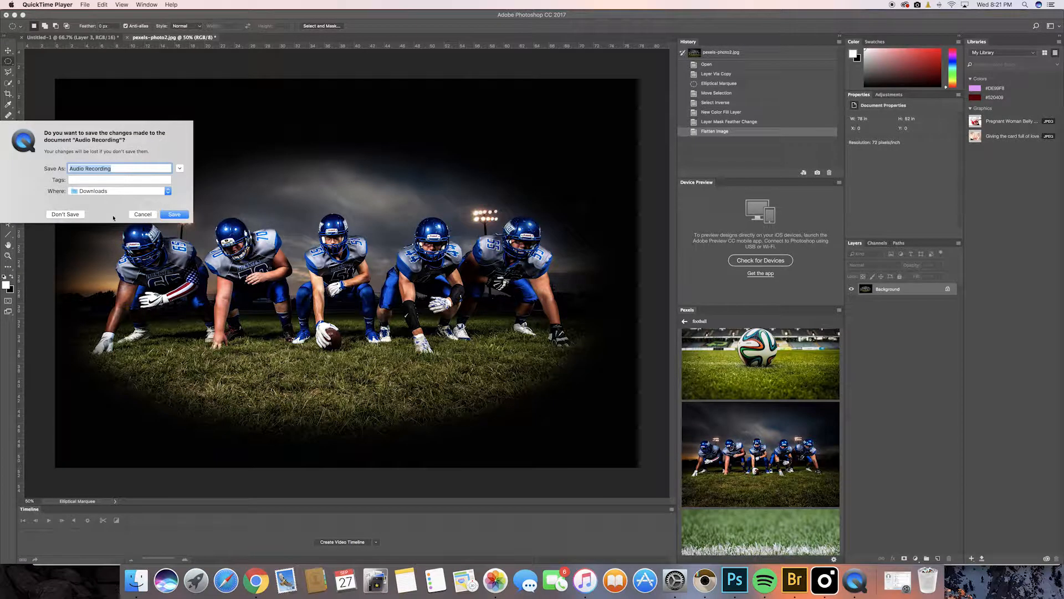
# Save the audio recording as footballdemovoice in the 4website folder.
pyautogui.write('footballdemovoice')
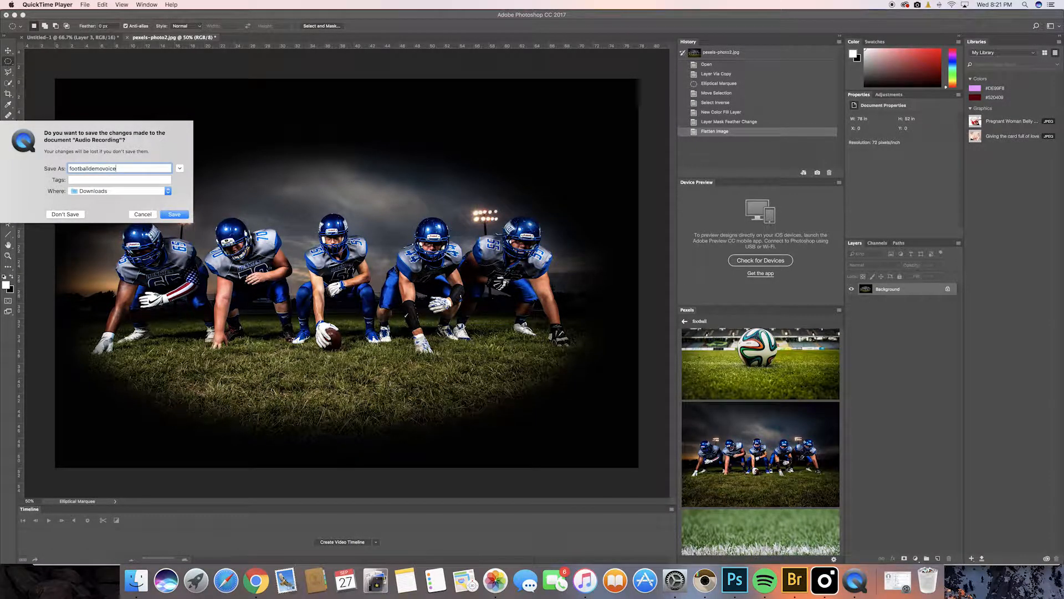
pyautogui.click(116, 190)
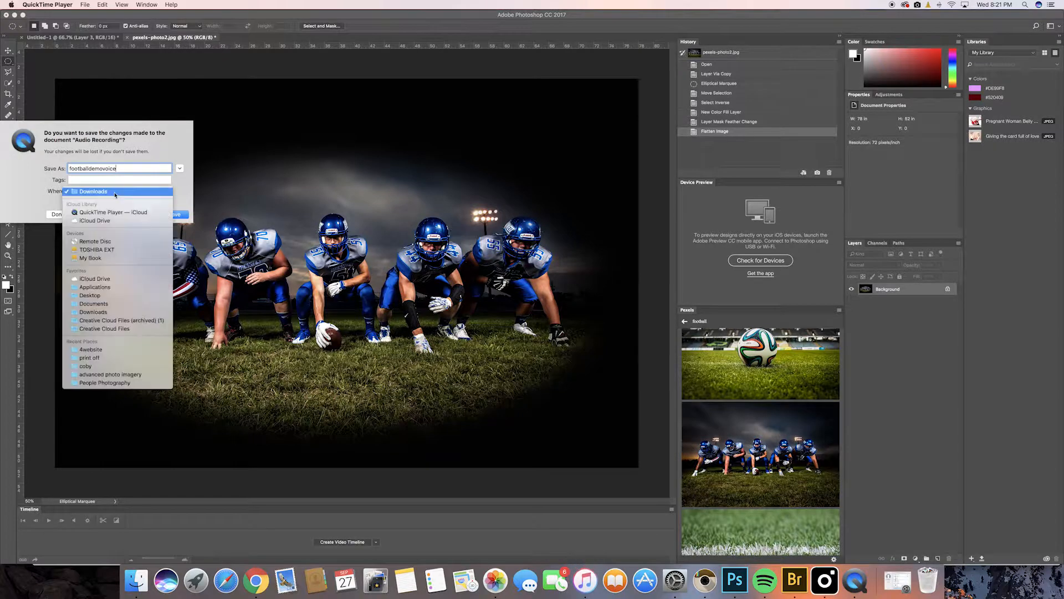
pyautogui.click(117, 352)
pyautogui.click(175, 214)
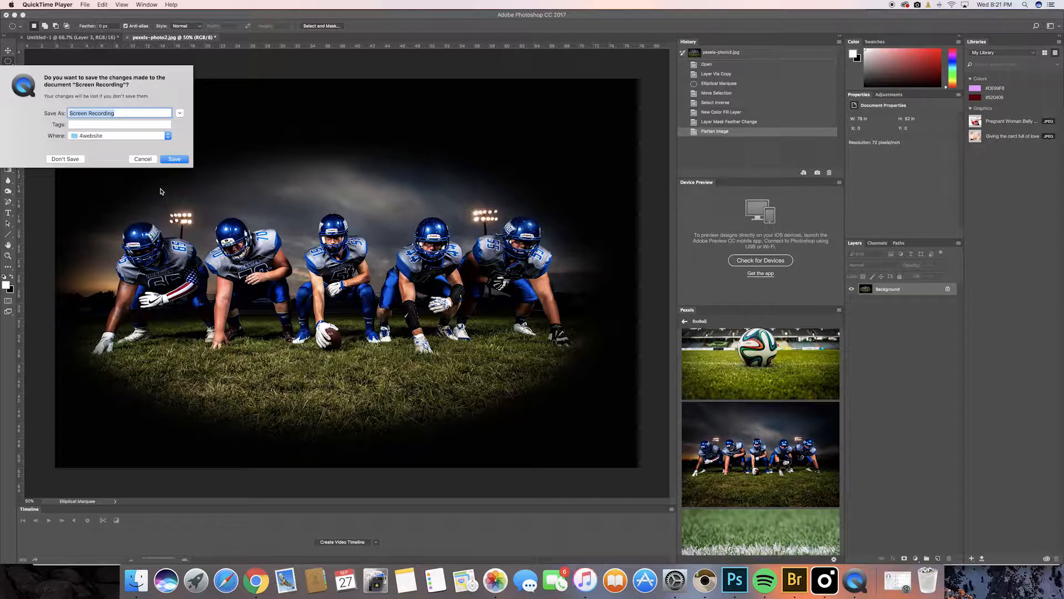
# Enter a file name starting with footballd for the screen recording.
pyautogui.write('footballd')
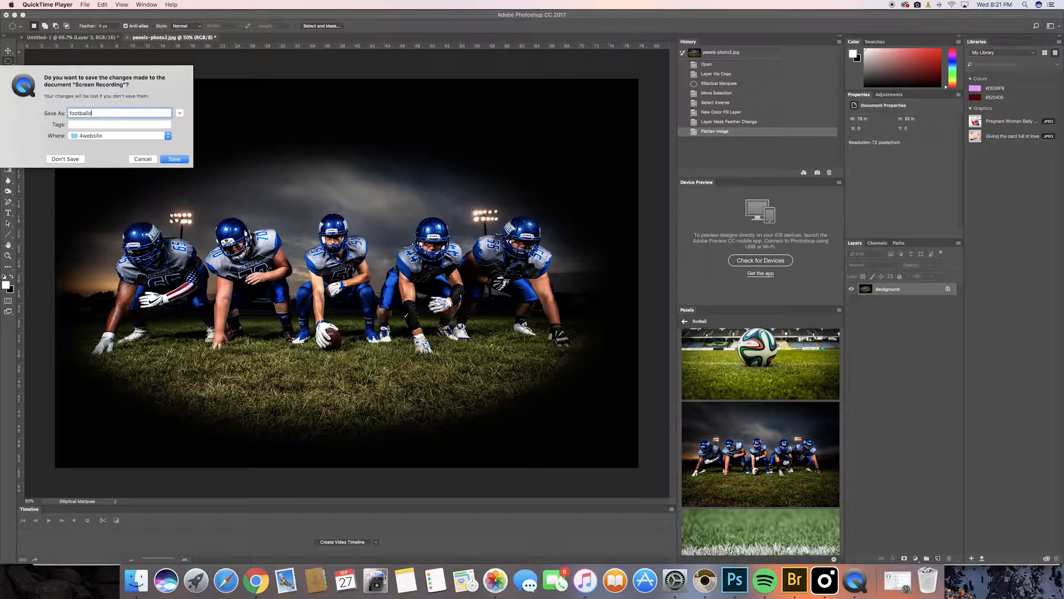